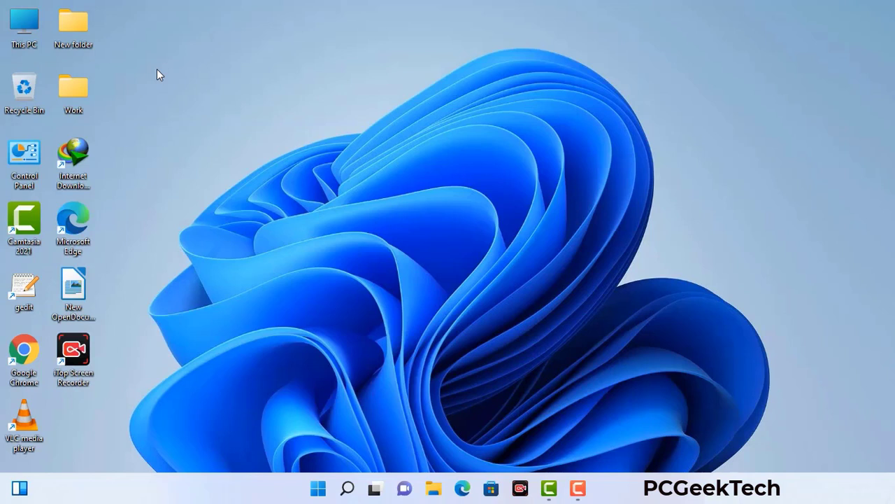
Run msconfig from the Win+R dialog to open System Configuration on its General tab
{"action": "key", "text": "super+r"}
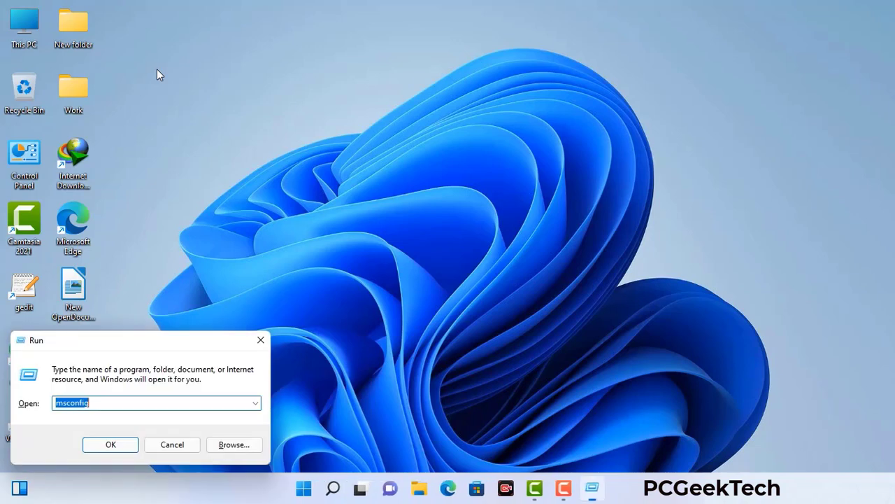
{"action": "left_click_drag", "start_coordinate": [151, 340], "coordinate": [394, 111]}
{"action": "left_click", "coordinate": [355, 175]}
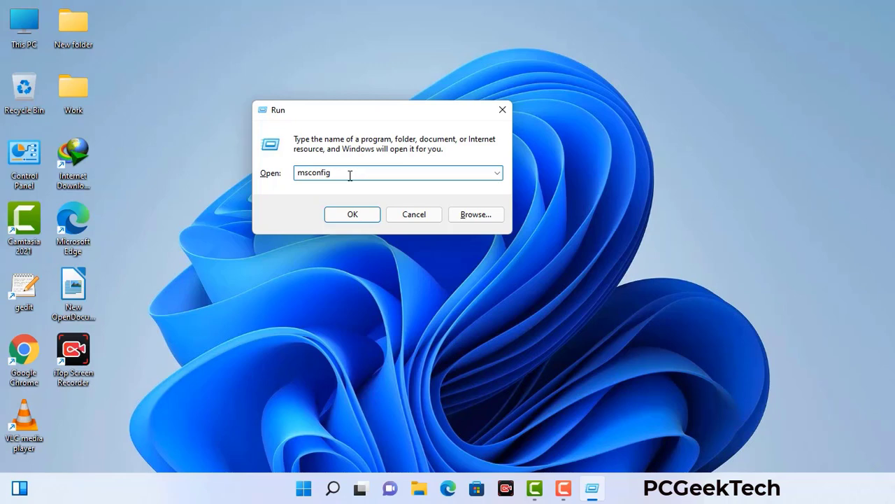
{"action": "left_click", "coordinate": [346, 218]}
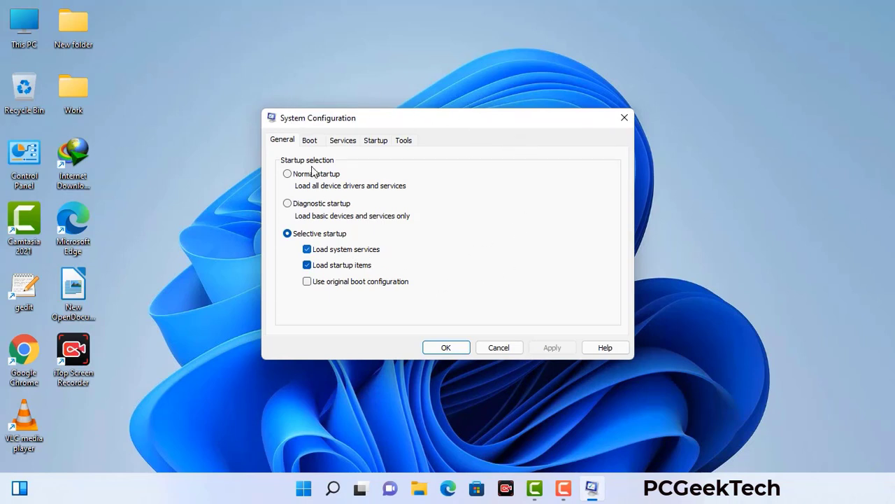
Enable Safe boot with the Network option on the Boot tab, apply it, and restart into Safe Mode
{"action": "left_click", "coordinate": [311, 142]}
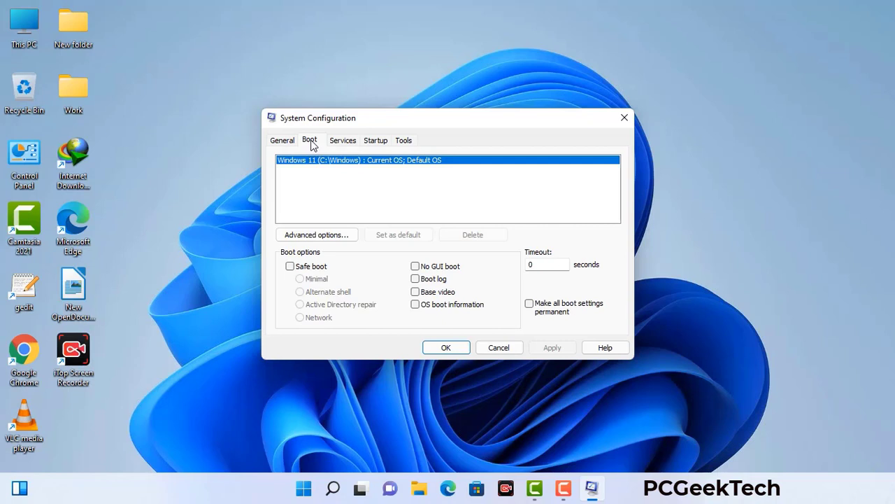
{"action": "left_click", "coordinate": [290, 266]}
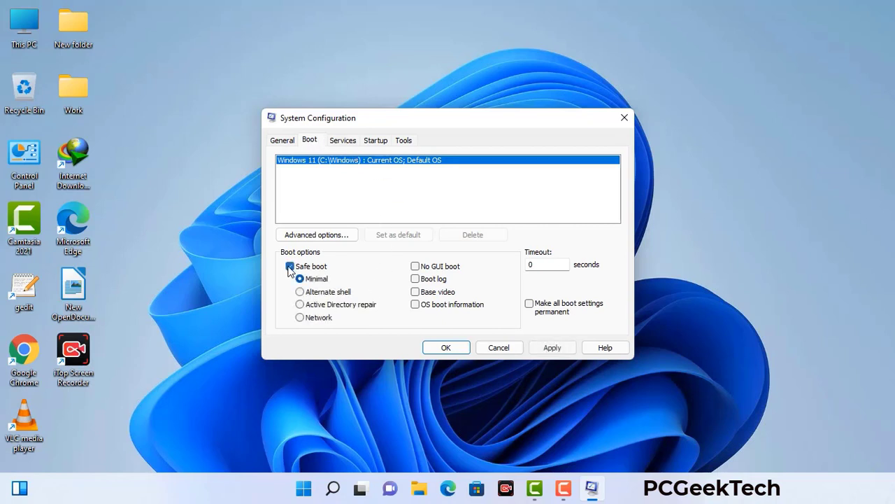
{"action": "left_click", "coordinate": [321, 319]}
{"action": "left_click", "coordinate": [552, 348]}
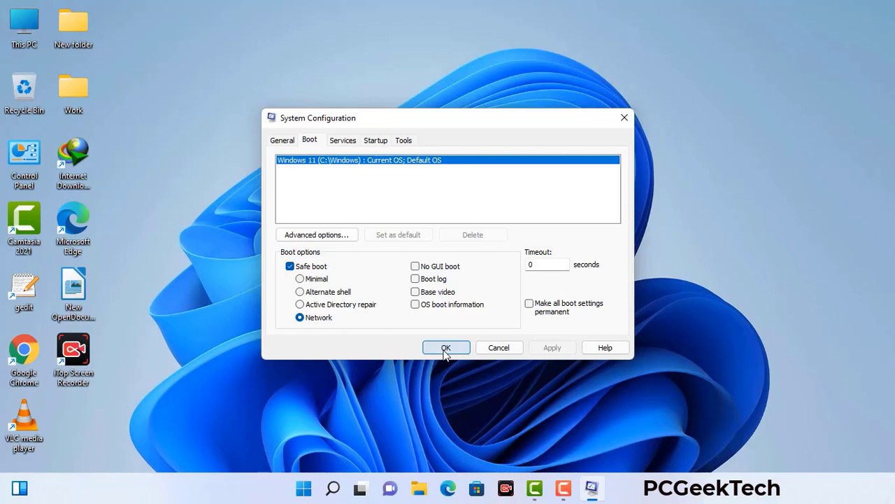
{"action": "left_click", "coordinate": [445, 348]}
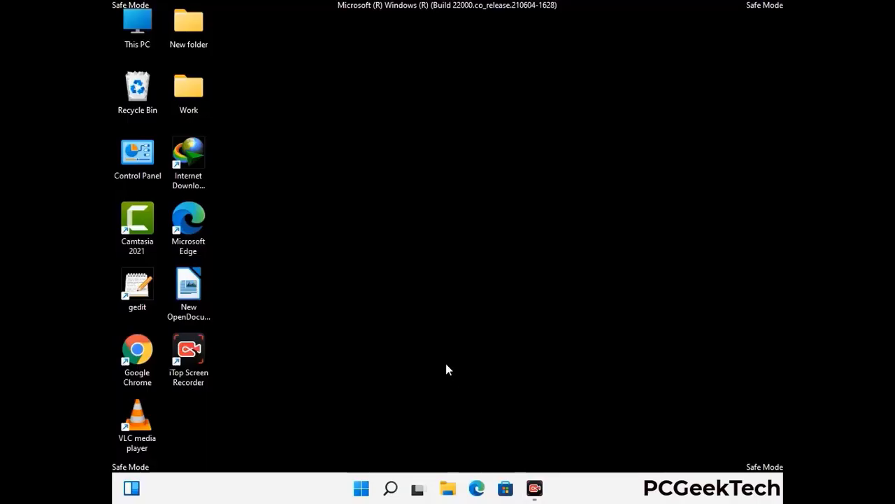
Set File Explorer Options to show hidden files, folders and drives, then close Control Panel
{"action": "double_click", "coordinate": [138, 168]}
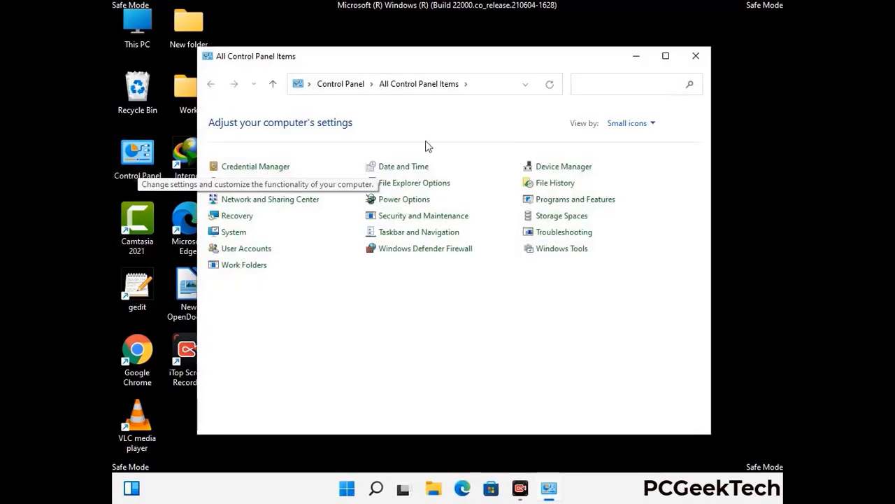
{"action": "left_click", "coordinate": [431, 188]}
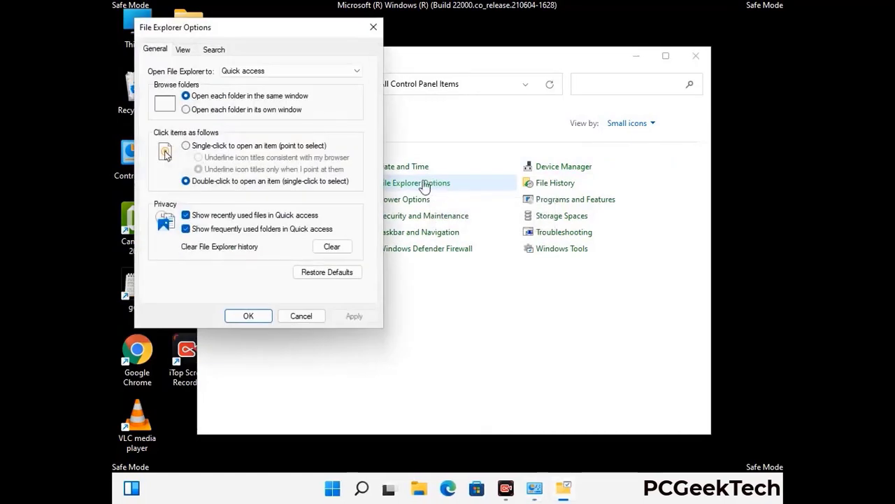
{"action": "left_click", "coordinate": [183, 49]}
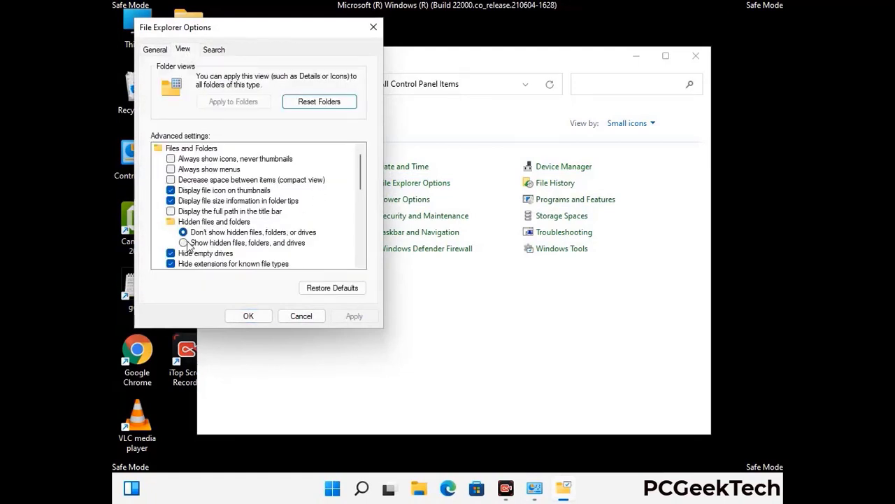
{"action": "left_click", "coordinate": [184, 243]}
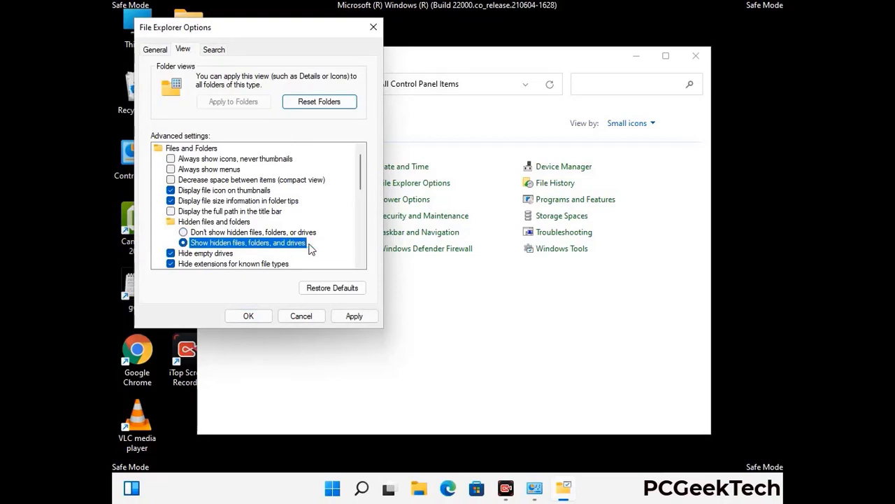
{"action": "left_click", "coordinate": [351, 315]}
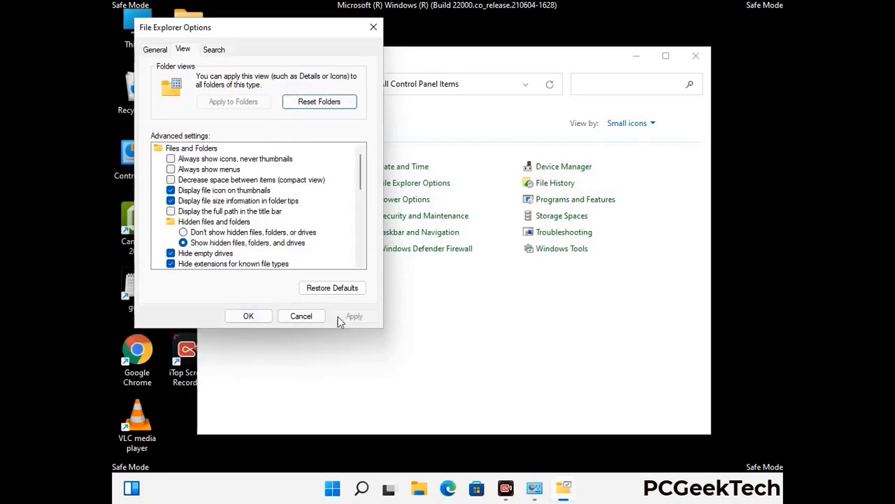
{"action": "left_click", "coordinate": [235, 318]}
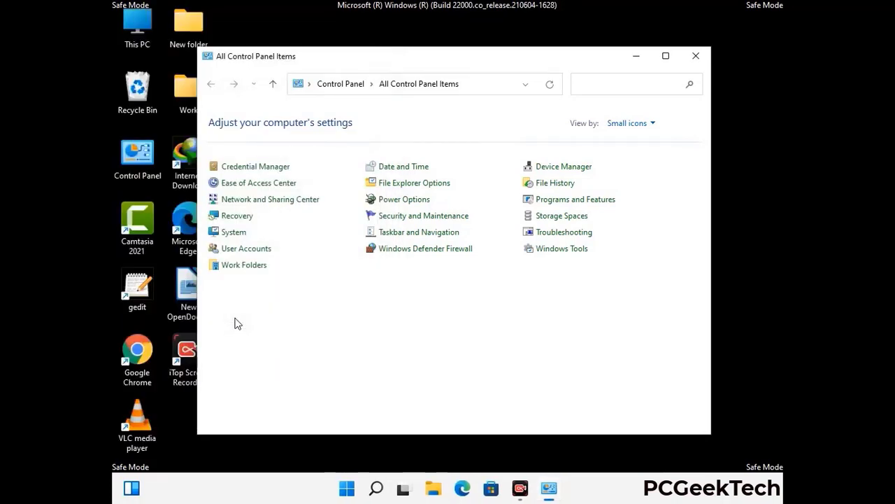
{"action": "left_click", "coordinate": [695, 56]}
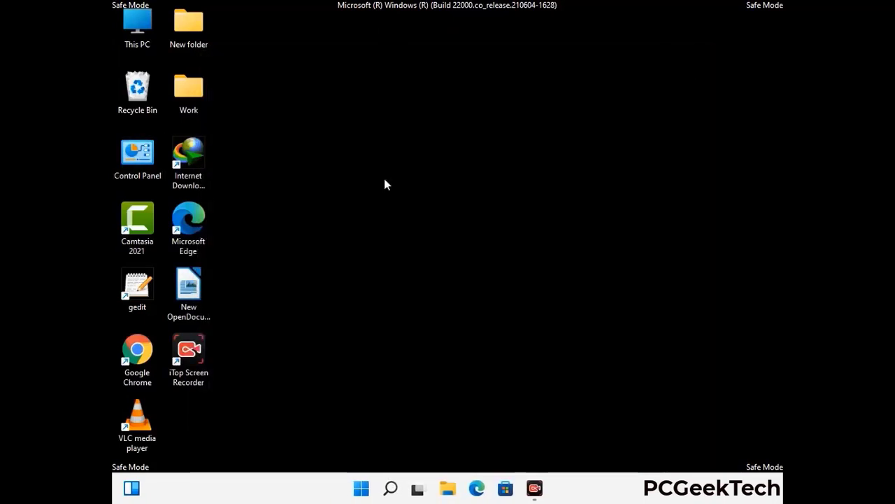
Browse from This PC through Local Disk (C:) into the Windows folder
{"action": "double_click", "coordinate": [133, 43]}
{"action": "double_click", "coordinate": [390, 306]}
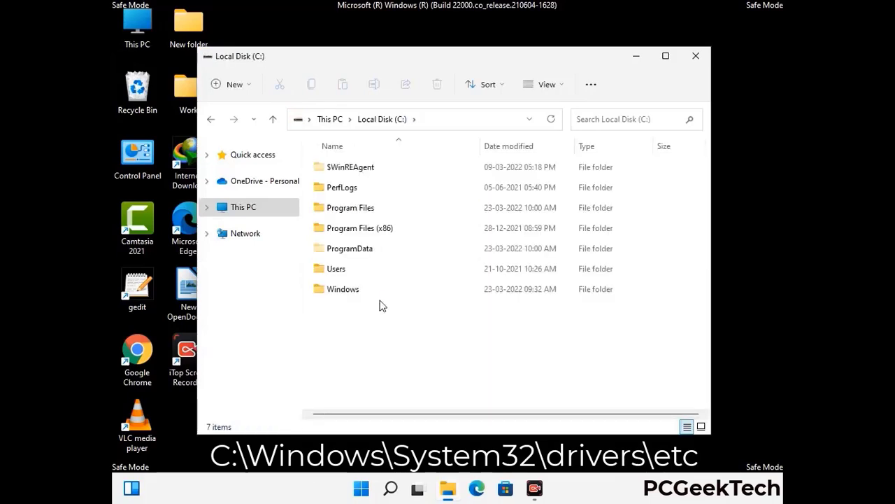
{"action": "double_click", "coordinate": [335, 295]}
{"action": "scroll", "coordinate": [448, 300], "scroll_direction": "down", "scroll_amount": 5}
{"action": "scroll", "coordinate": [443, 302], "scroll_direction": "down", "scroll_amount": 12}
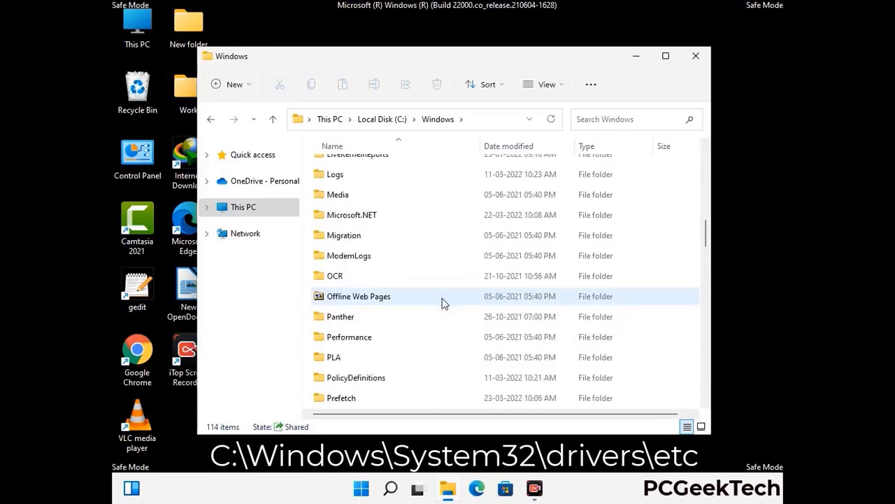
{"action": "scroll", "coordinate": [422, 298], "scroll_direction": "down", "scroll_amount": 2}
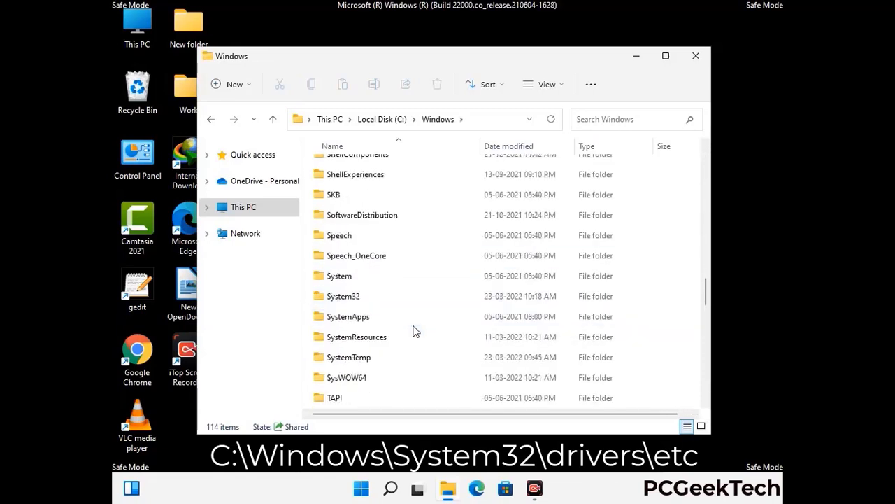
Go into System32\drivers\etc and open the hosts file, bringing up the app choice
{"action": "double_click", "coordinate": [342, 296]}
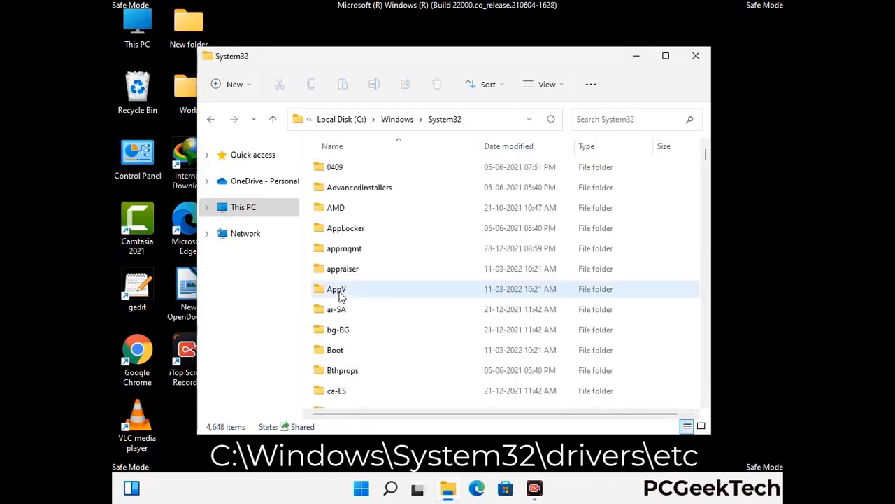
{"action": "scroll", "coordinate": [385, 301], "scroll_direction": "down", "scroll_amount": 5}
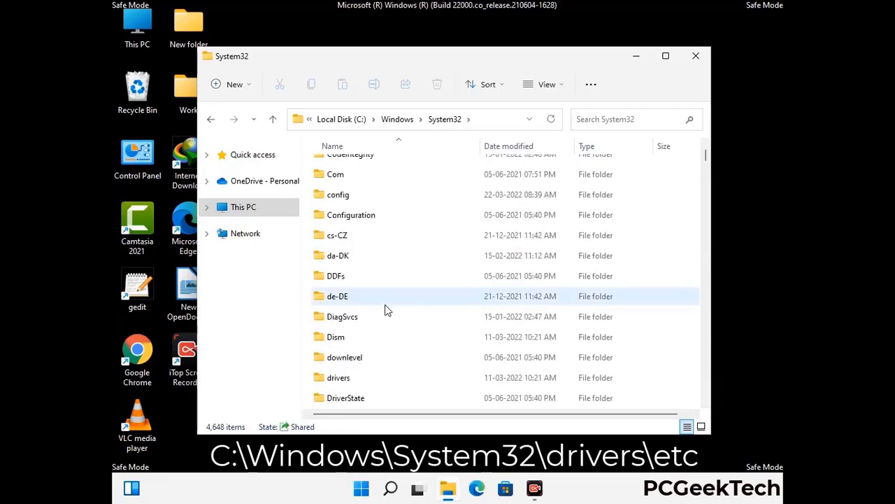
{"action": "double_click", "coordinate": [345, 379]}
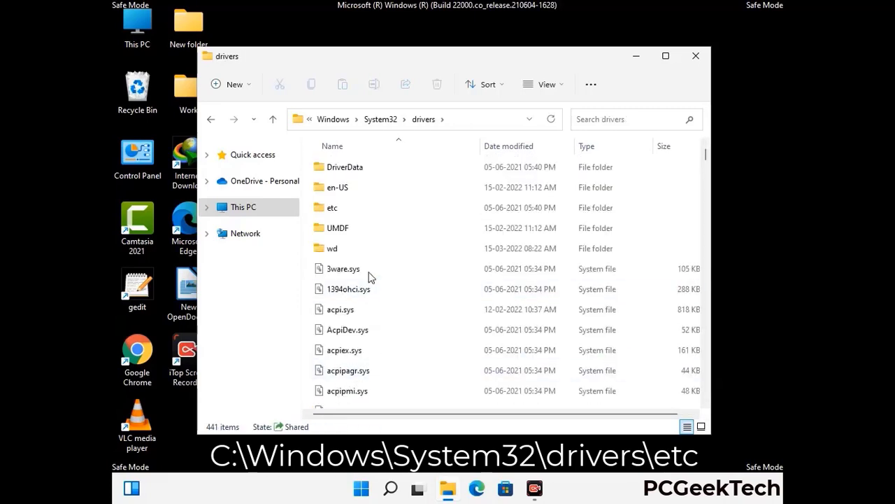
{"action": "double_click", "coordinate": [331, 208]}
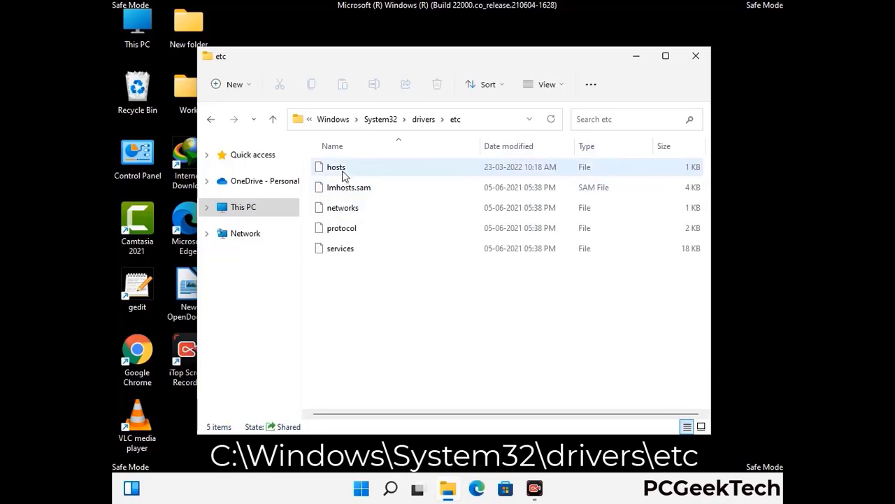
{"action": "left_click", "coordinate": [342, 172]}
{"action": "double_click", "coordinate": [343, 173]}
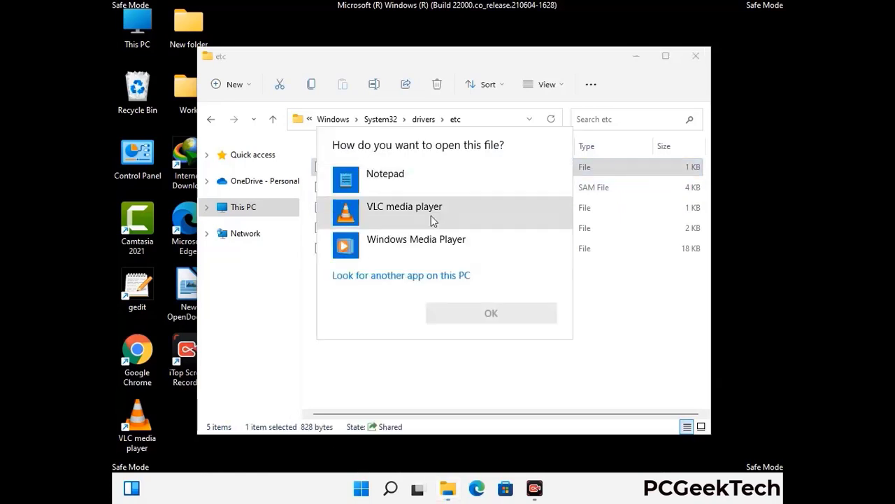
Open hosts in Notepad and add an empty line after the last localhost entry
{"action": "left_click", "coordinate": [396, 179]}
{"action": "left_click", "coordinate": [491, 314]}
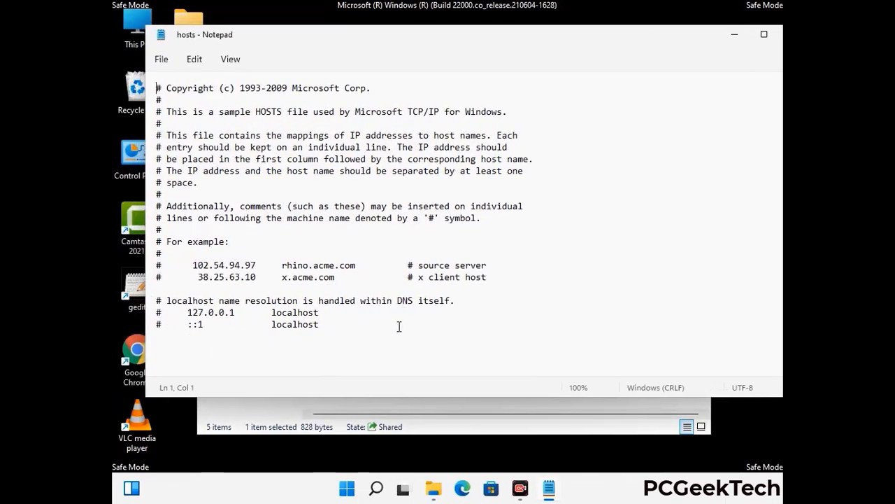
{"action": "left_click", "coordinate": [334, 326]}
{"action": "key", "text": "Return"}
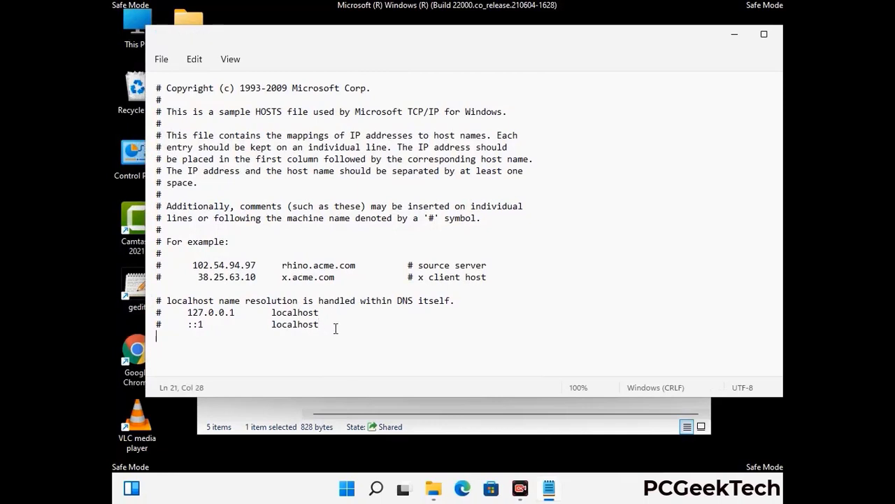
{"action": "scroll", "coordinate": [343, 202], "scroll_direction": "down", "scroll_amount": 1}
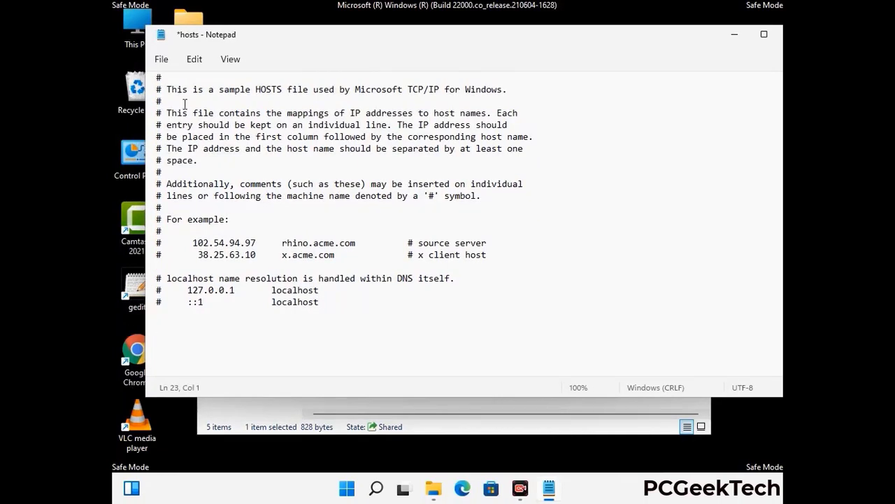
Save the edited hosts file and close Notepad
{"action": "left_click", "coordinate": [162, 60]}
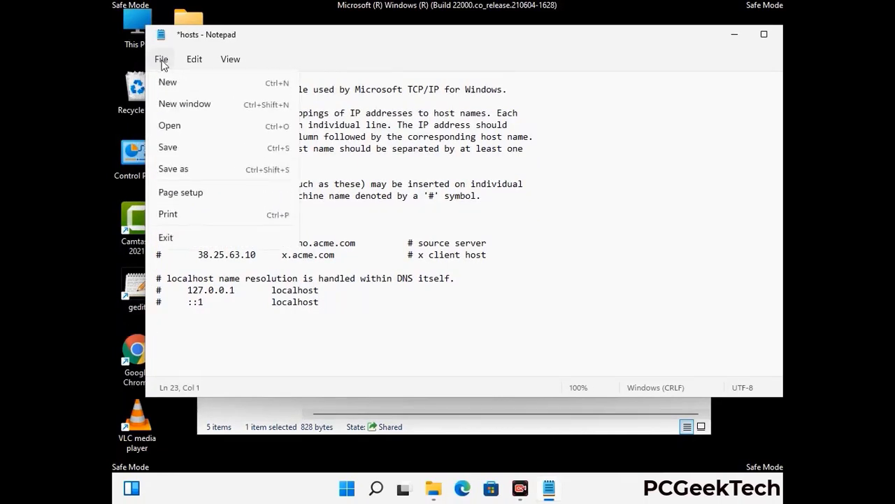
{"action": "left_click", "coordinate": [168, 148]}
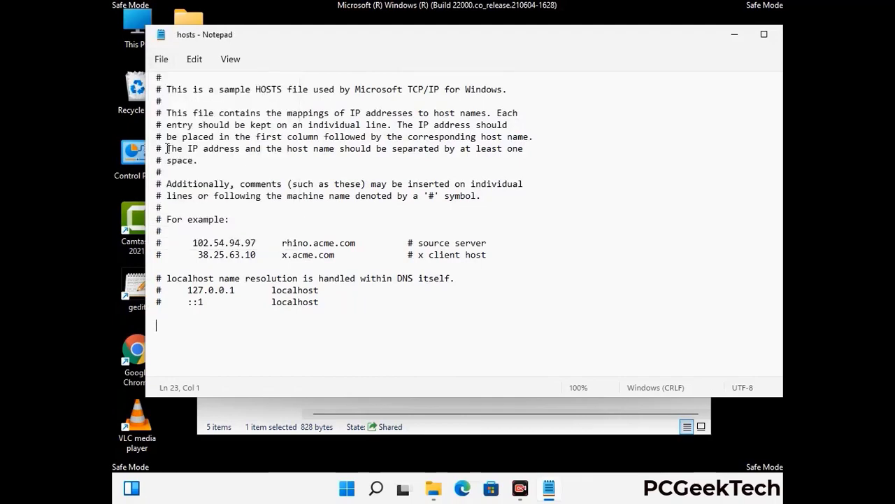
{"action": "left_click_drag", "start_coordinate": [663, 40], "coordinate": [571, 40]}
{"action": "left_click", "coordinate": [691, 40]}
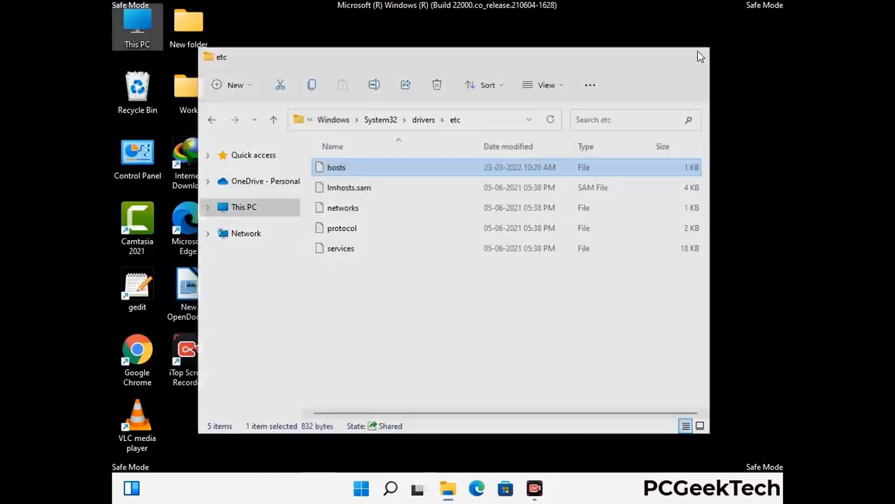
Close the etc folder and run %appdata% to open AppData\Roaming in File Explorer
{"action": "left_click", "coordinate": [697, 51]}
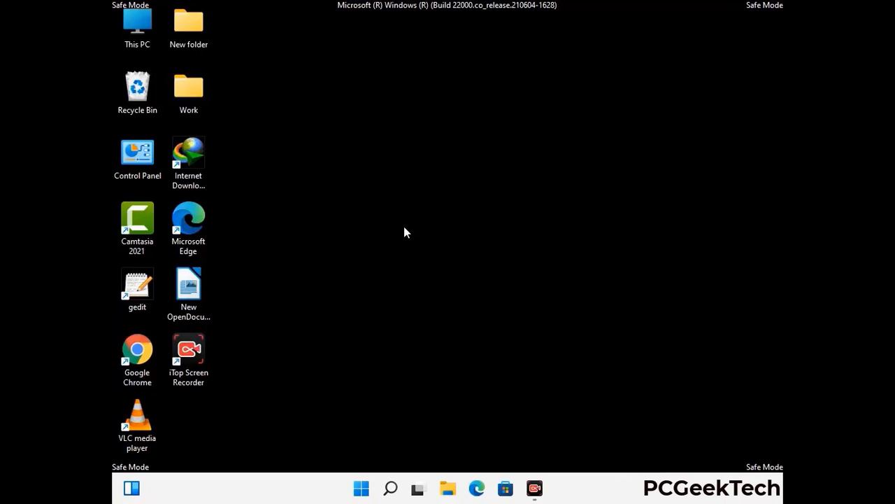
{"action": "key", "text": "super+r"}
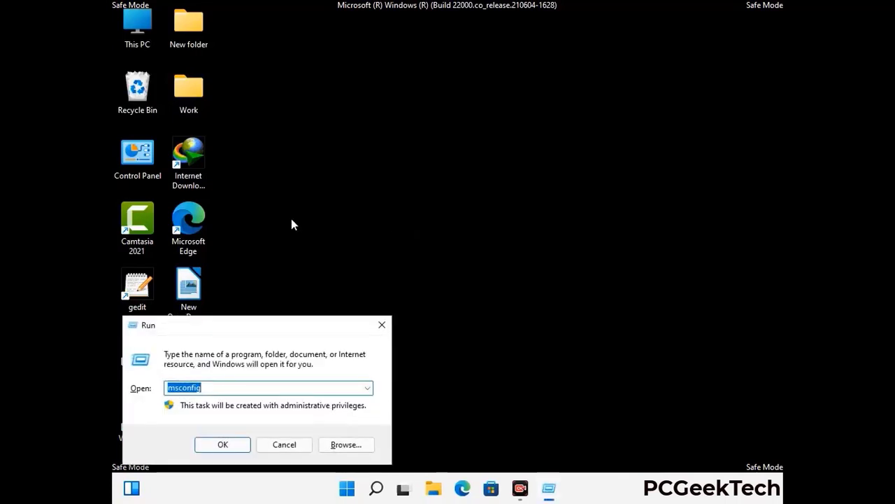
{"action": "left_click_drag", "start_coordinate": [256, 324], "coordinate": [416, 140]}
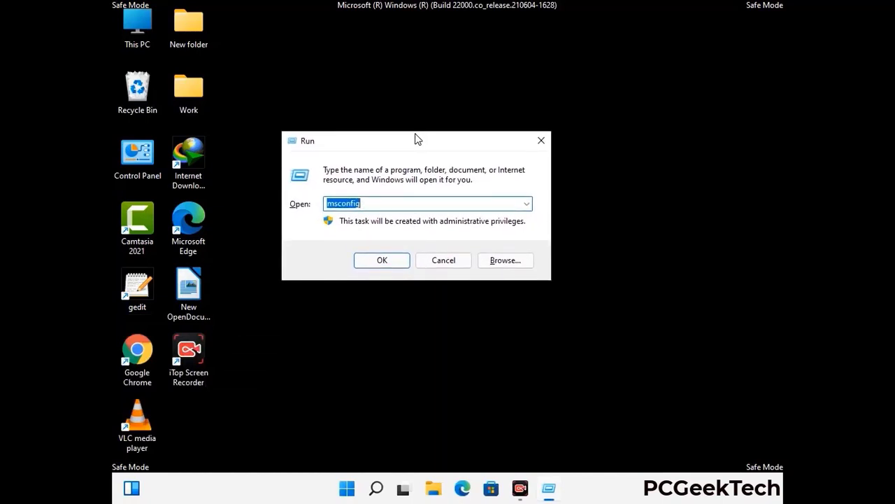
{"action": "type", "text": "%"}
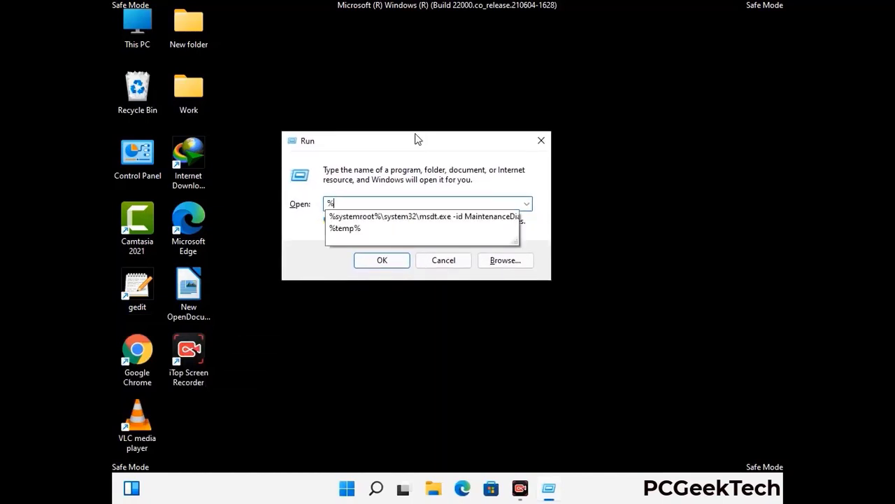
{"action": "type", "text": "appd"}
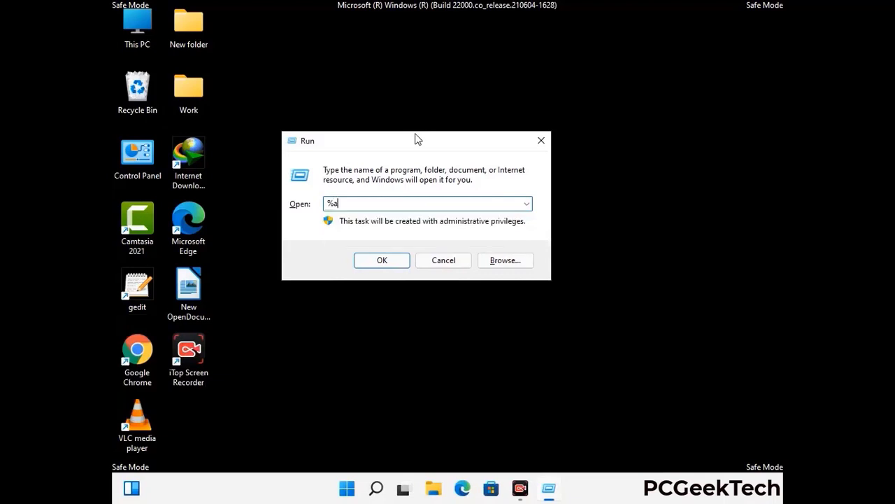
{"action": "type", "text": "ata%"}
{"action": "key", "text": "Return"}
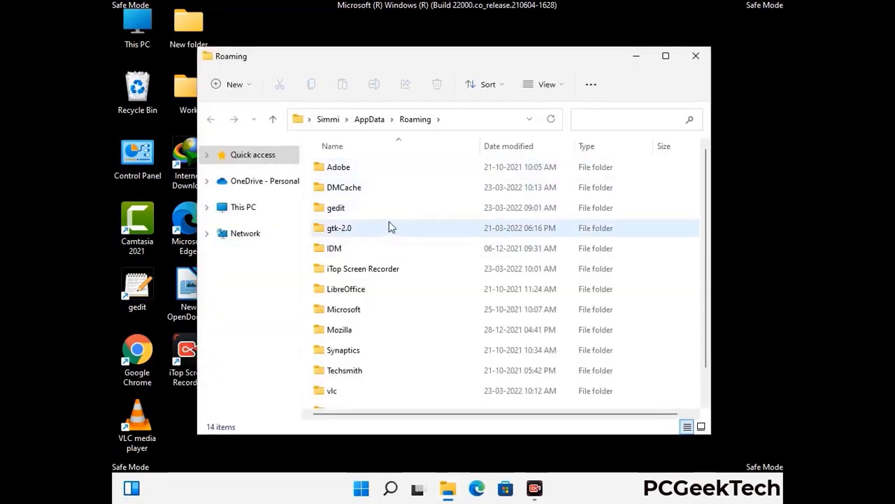
Delete the Zoom folder from AppData\Roaming and close the Explorer window
{"action": "scroll", "coordinate": [419, 248], "scroll_direction": "down", "scroll_amount": 1}
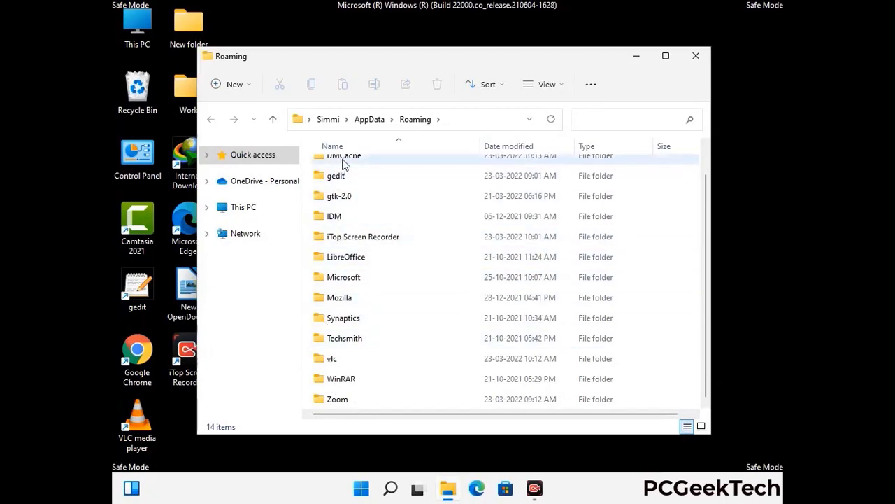
{"action": "scroll", "coordinate": [369, 247], "scroll_direction": "up", "scroll_amount": 1}
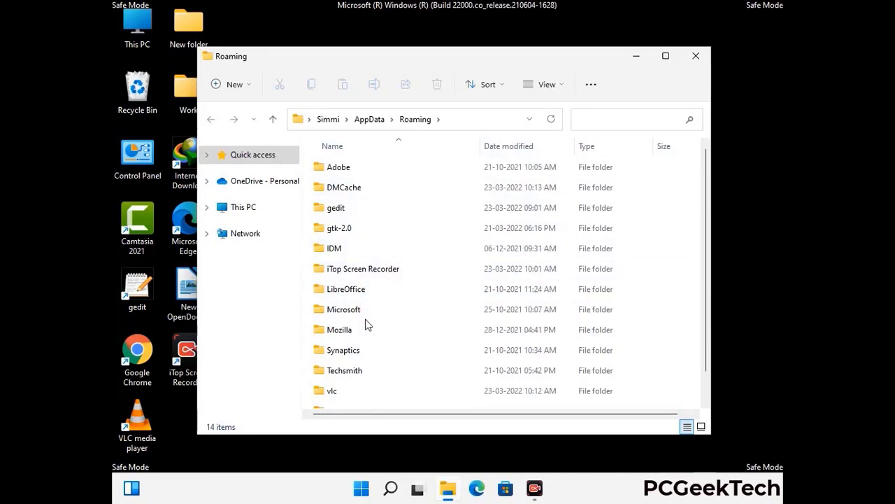
{"action": "scroll", "coordinate": [365, 318], "scroll_direction": "down", "scroll_amount": 1}
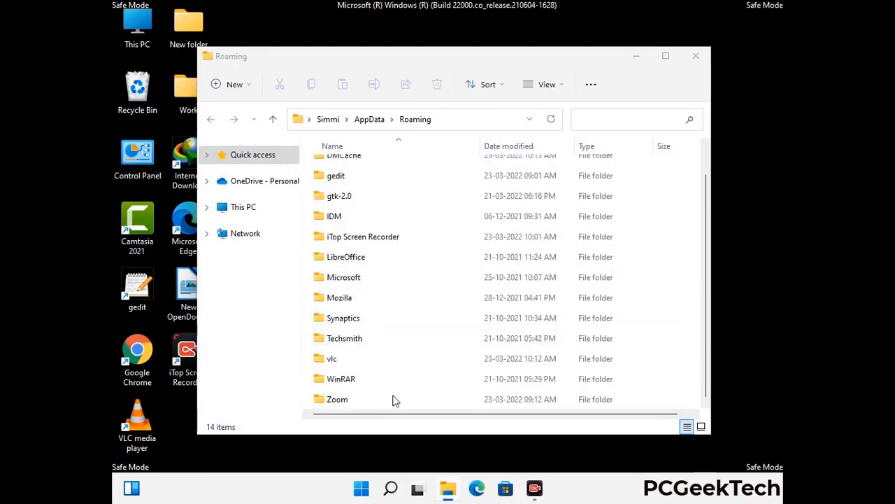
{"action": "left_click", "coordinate": [501, 396]}
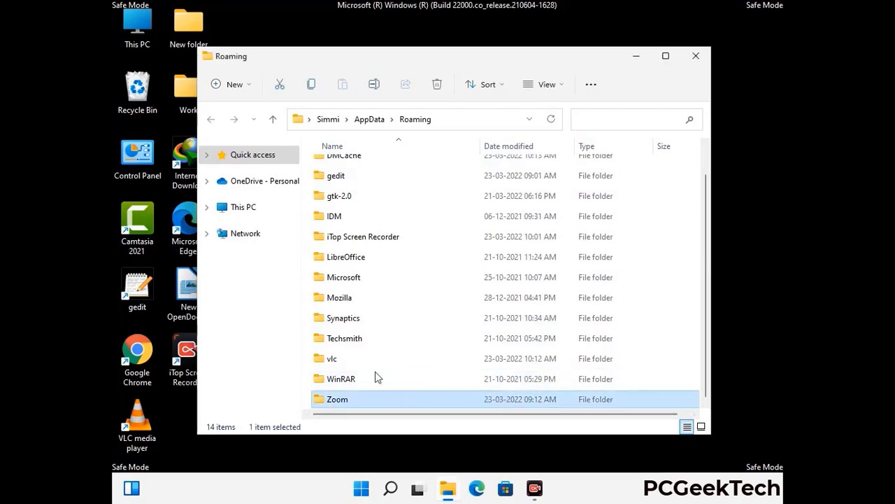
{"action": "left_click", "coordinate": [444, 89]}
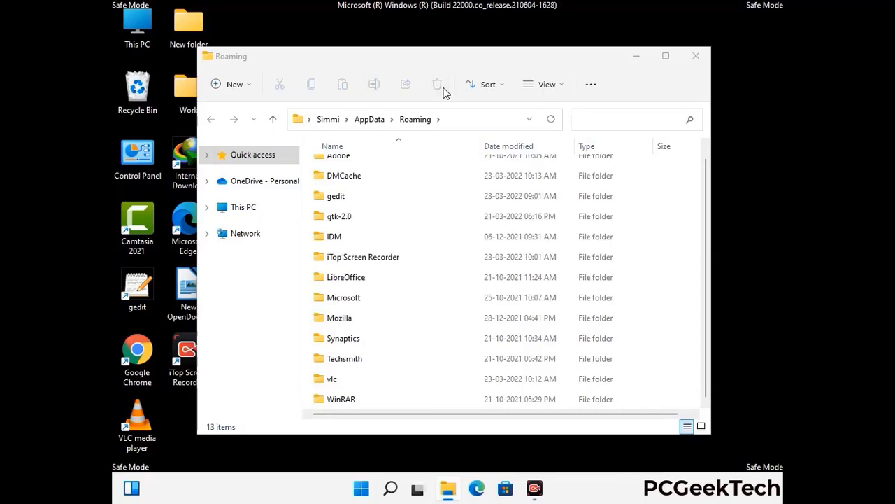
{"action": "left_click", "coordinate": [695, 58]}
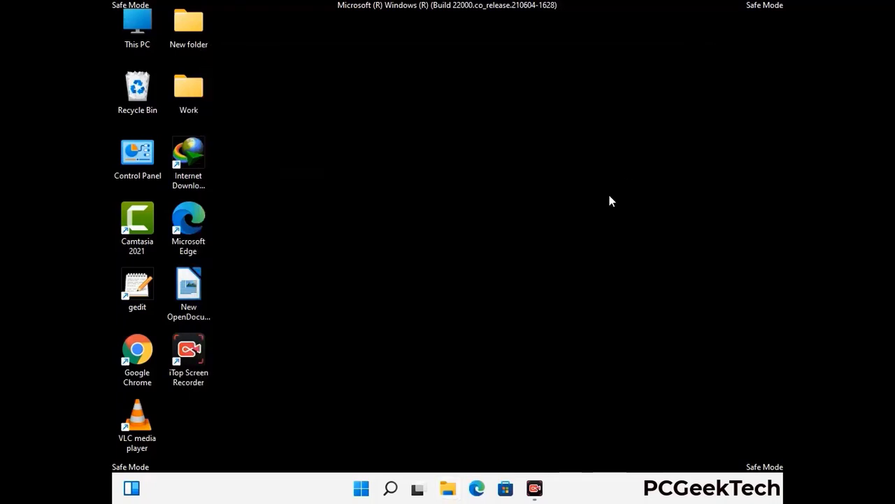
Run %LocalAppData% to open the AppData\Local folder
{"action": "key", "text": "super+r"}
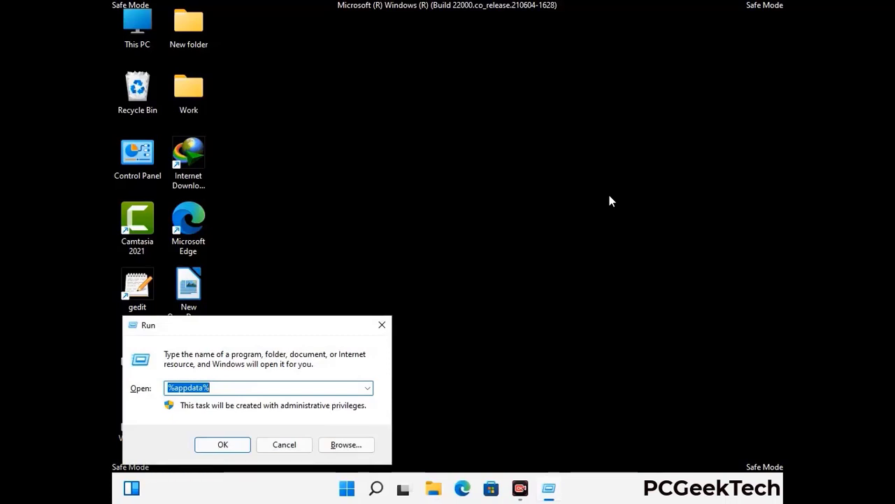
{"action": "left_click_drag", "start_coordinate": [280, 334], "coordinate": [469, 179]}
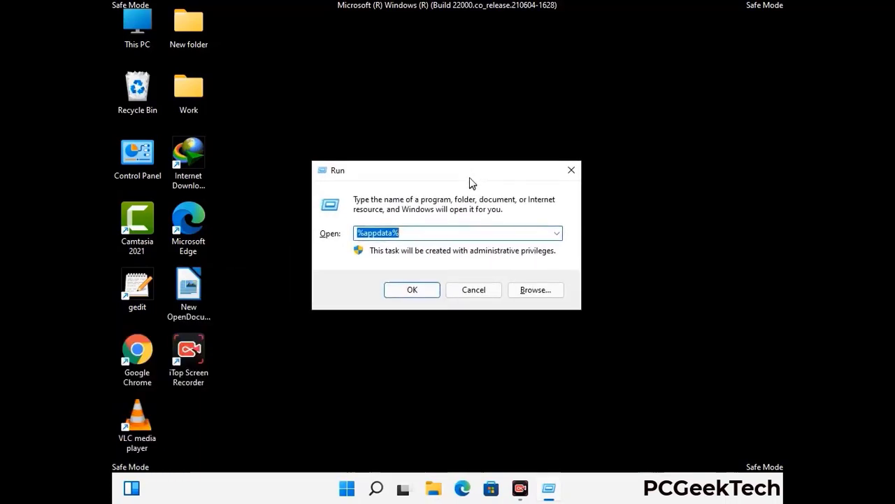
{"action": "type", "text": "%Local"}
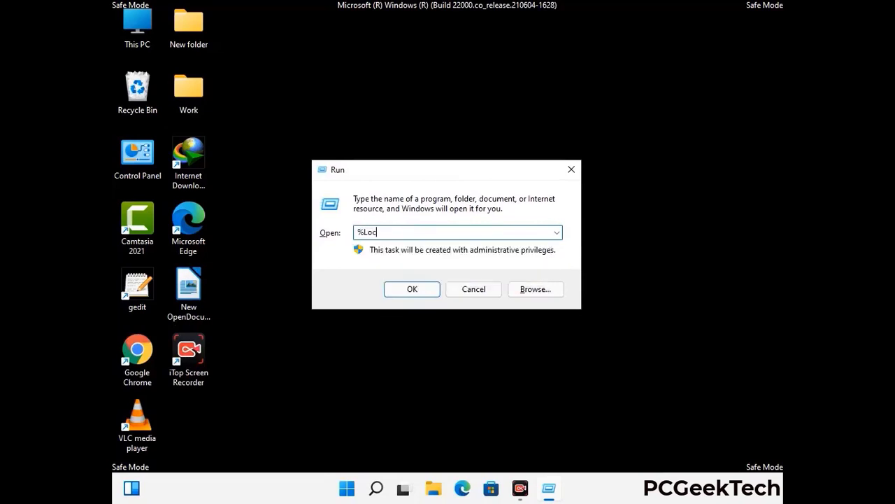
{"action": "type", "text": "AppData%"}
{"action": "key", "text": "Return"}
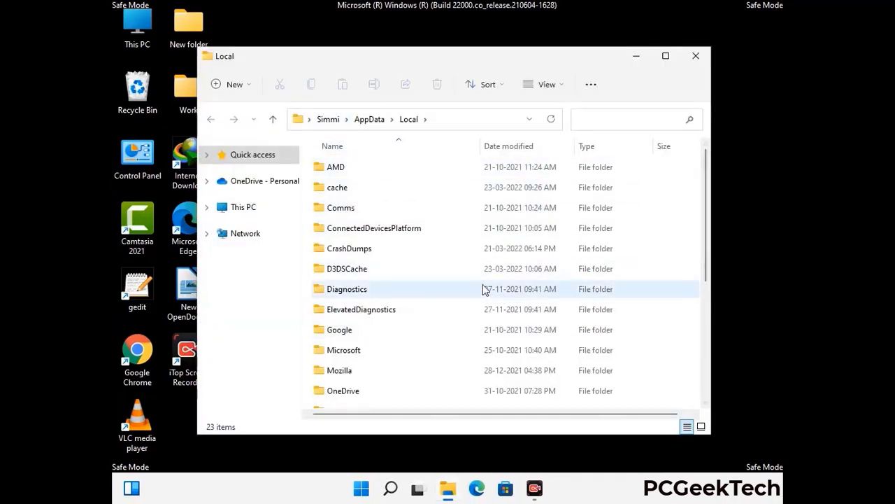
Delete the Mozilla folder from AppData\Local to the Recycle Bin
{"action": "scroll", "coordinate": [375, 292], "scroll_direction": "down", "scroll_amount": 1}
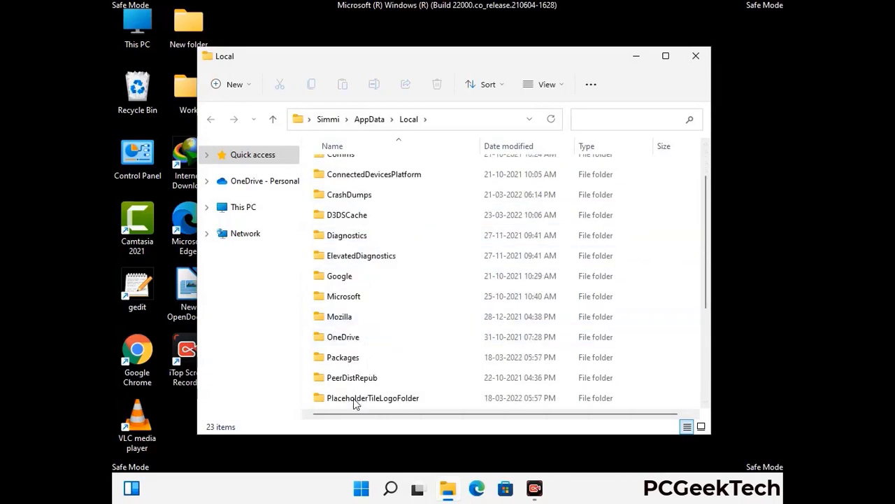
{"action": "left_click", "coordinate": [350, 320]}
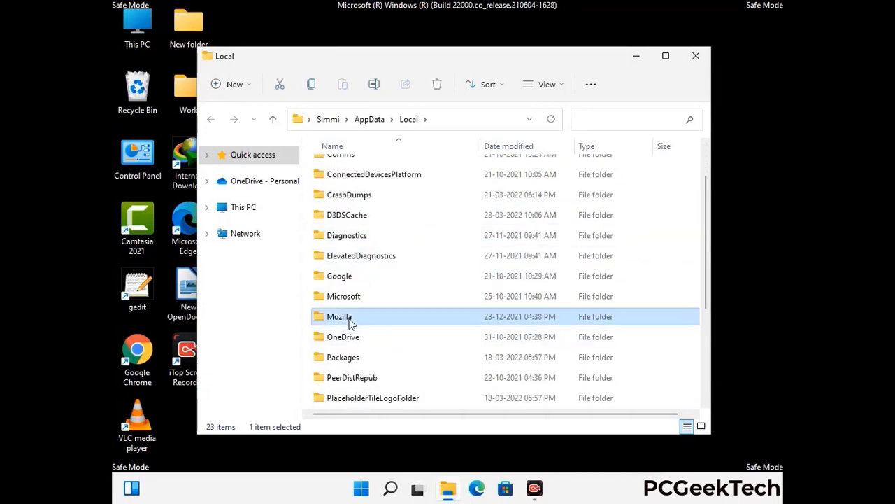
{"action": "left_click", "coordinate": [435, 91]}
{"action": "left_click", "coordinate": [436, 85]}
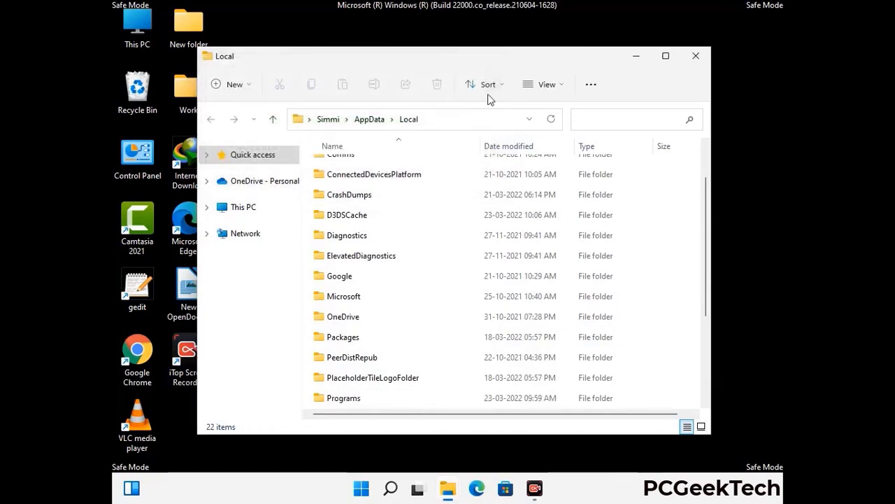
Close the Local folder and run %ProgramData% to open C:\ProgramData
{"action": "left_click", "coordinate": [697, 57]}
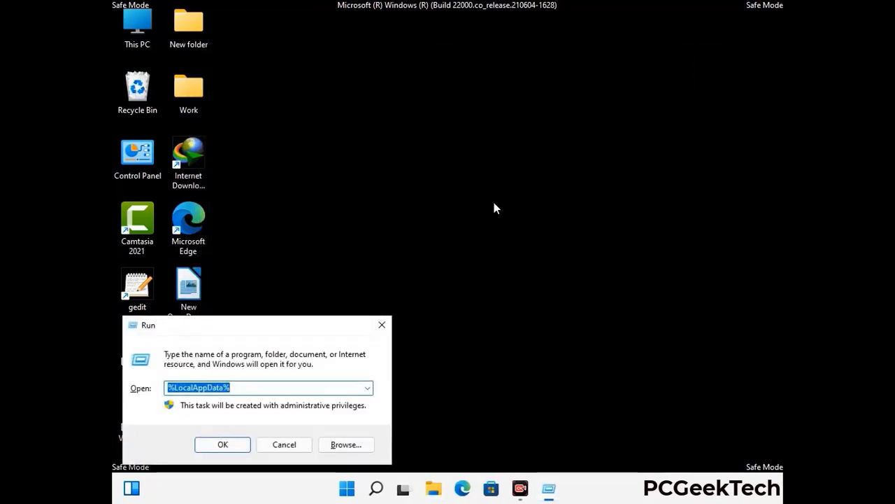
{"action": "left_click_drag", "start_coordinate": [239, 335], "coordinate": [410, 187]}
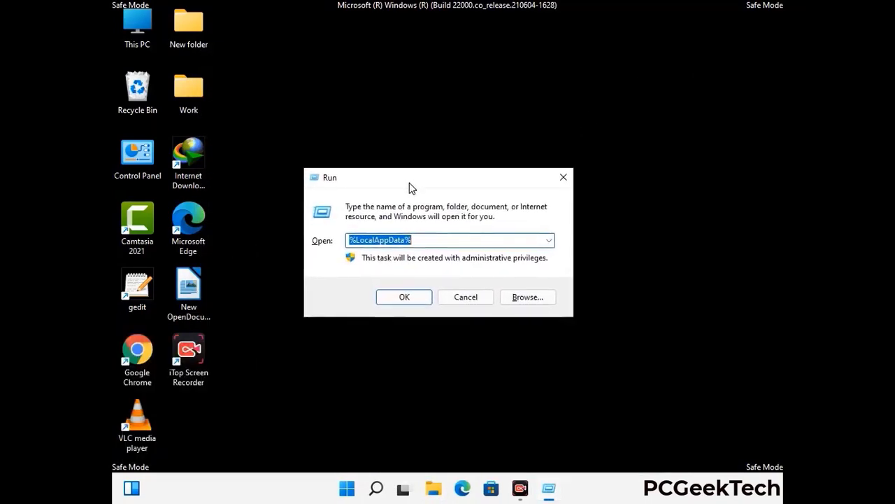
{"action": "type", "text": "%"}
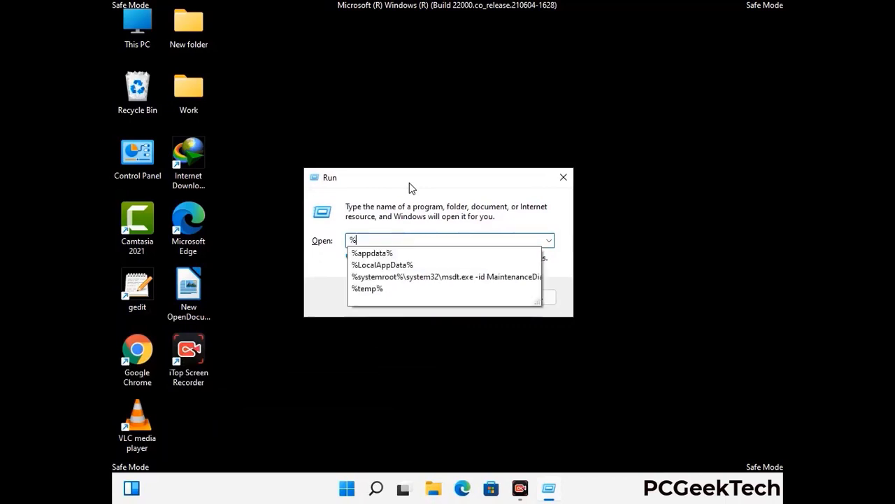
{"action": "type", "text": "Pro"}
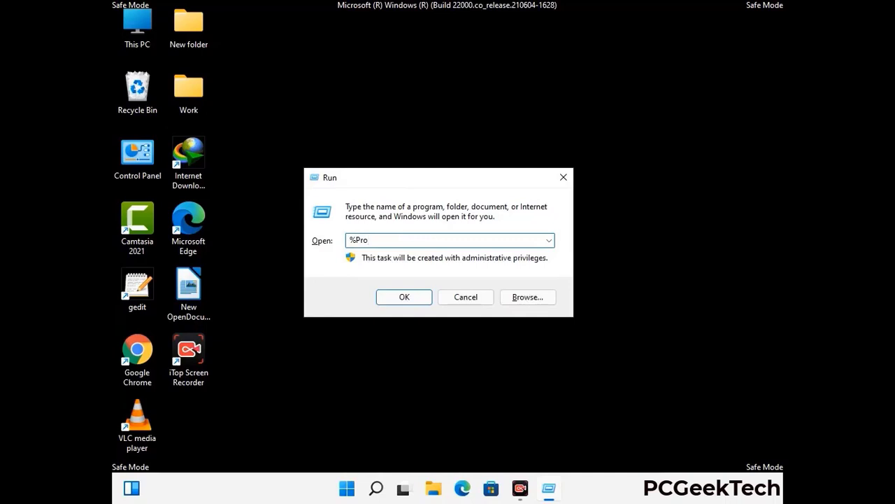
{"action": "type", "text": "gramData%"}
{"action": "key", "text": "Return"}
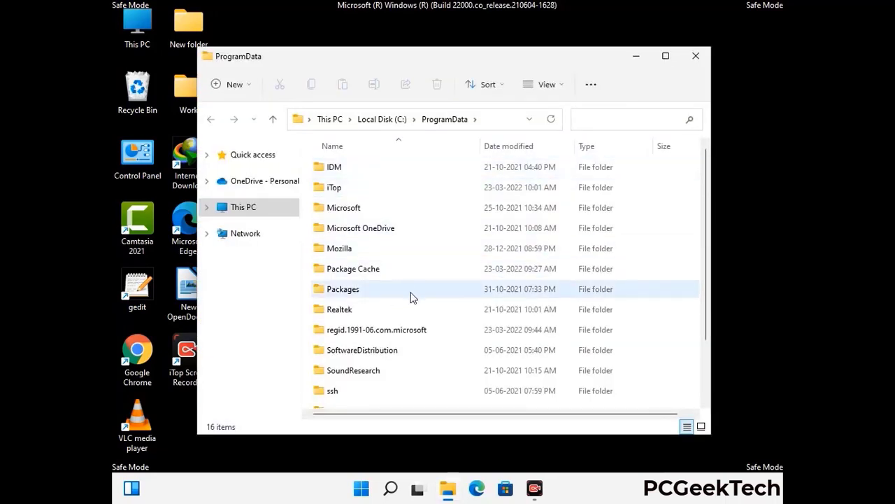
Delete the Mozilla folder from ProgramData and close the Explorer window
{"action": "scroll", "coordinate": [410, 296], "scroll_direction": "down", "scroll_amount": 2}
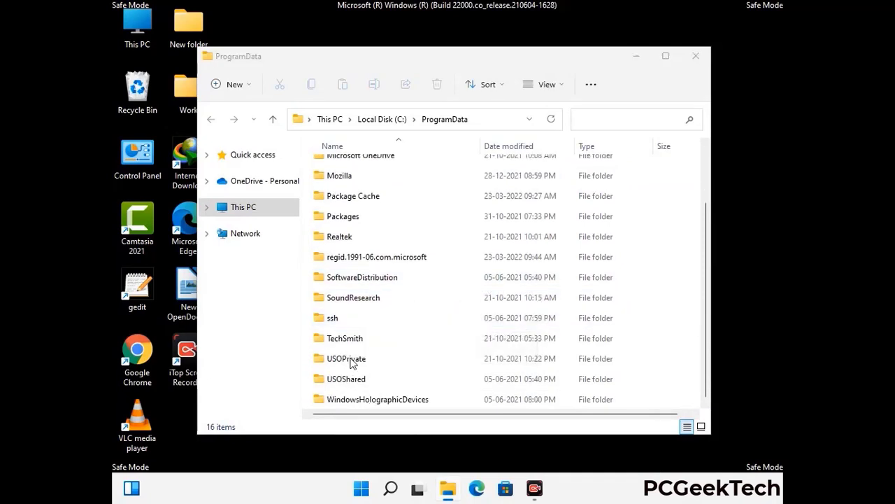
{"action": "left_click", "coordinate": [350, 175]}
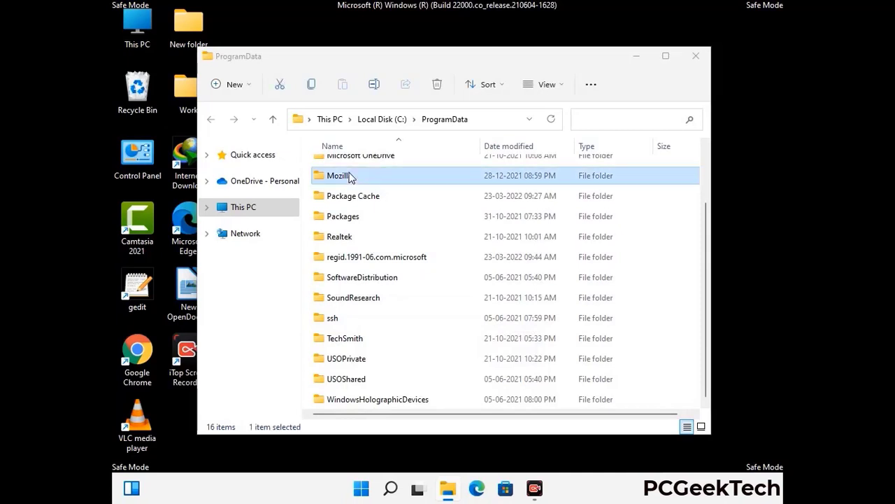
{"action": "left_click", "coordinate": [442, 86]}
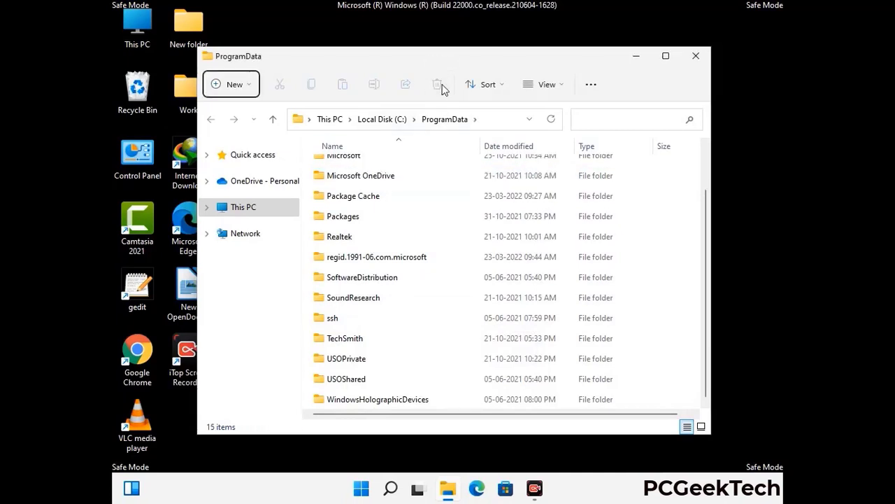
{"action": "scroll", "coordinate": [462, 291], "scroll_direction": "up", "scroll_amount": 2}
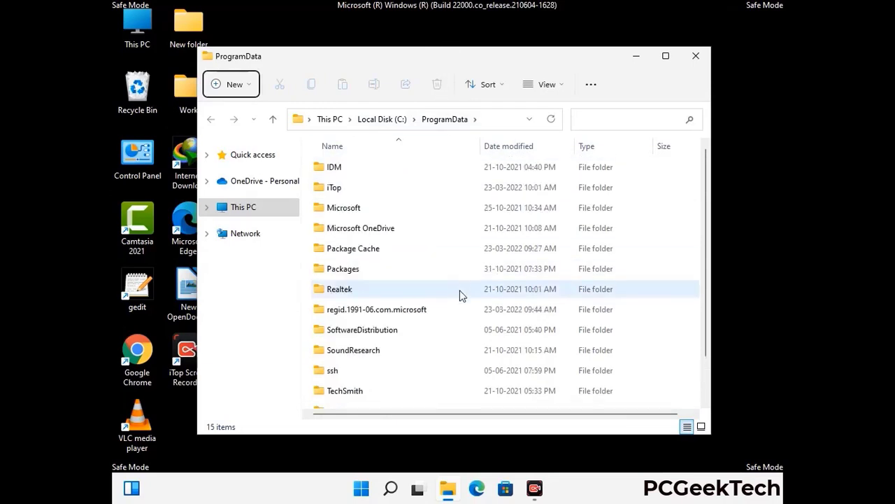
{"action": "left_click", "coordinate": [701, 55]}
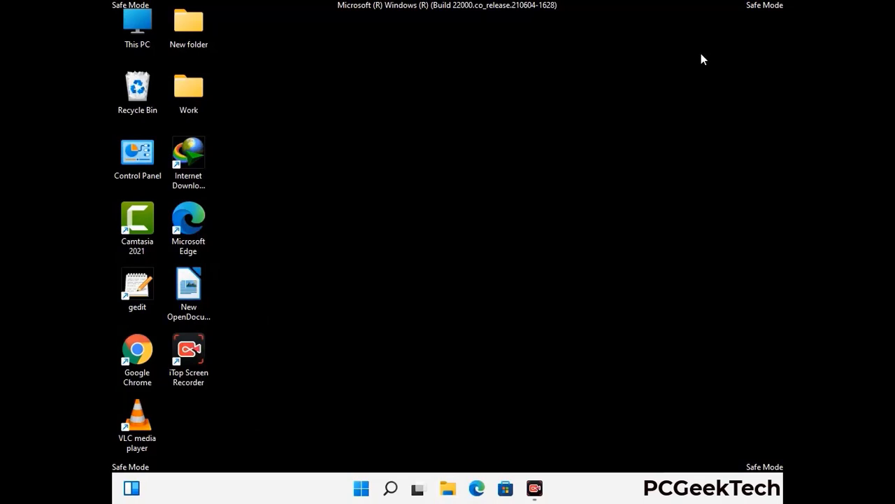
{"action": "key", "text": "super+r"}
{"action": "left_click_drag", "start_coordinate": [292, 328], "coordinate": [467, 181]}
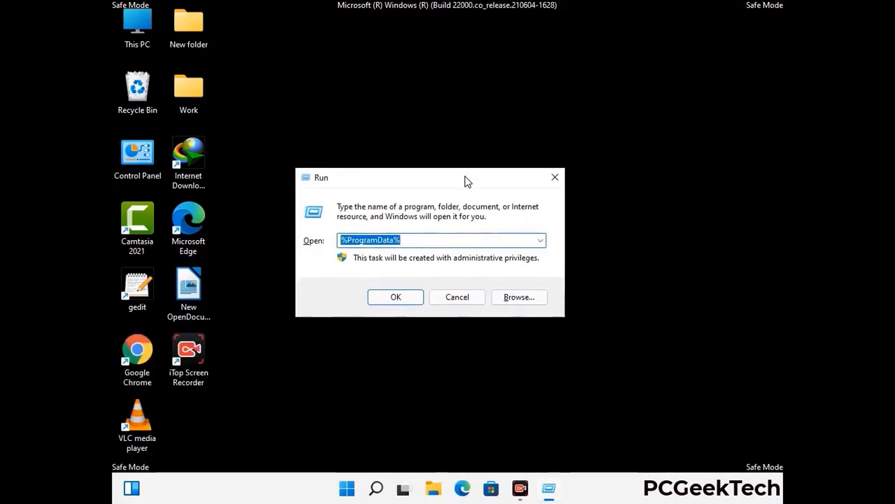
{"action": "type", "text": "%Win"}
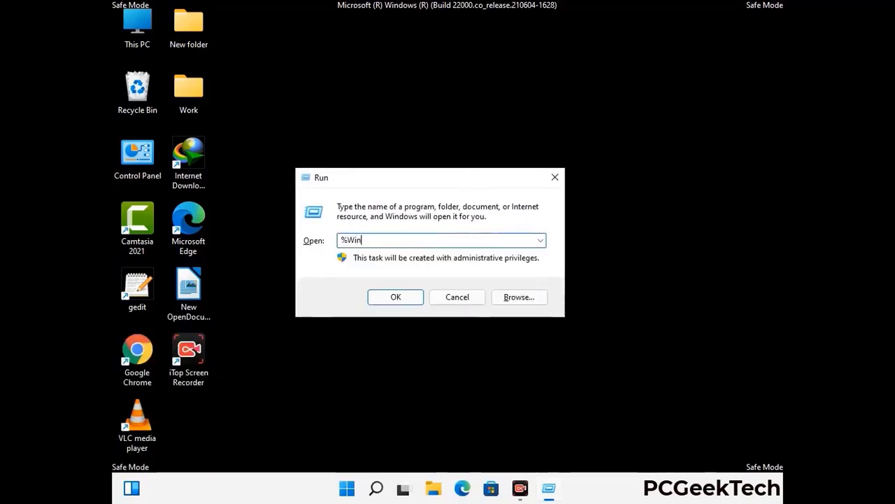
{"action": "type", "text": "Dir%"}
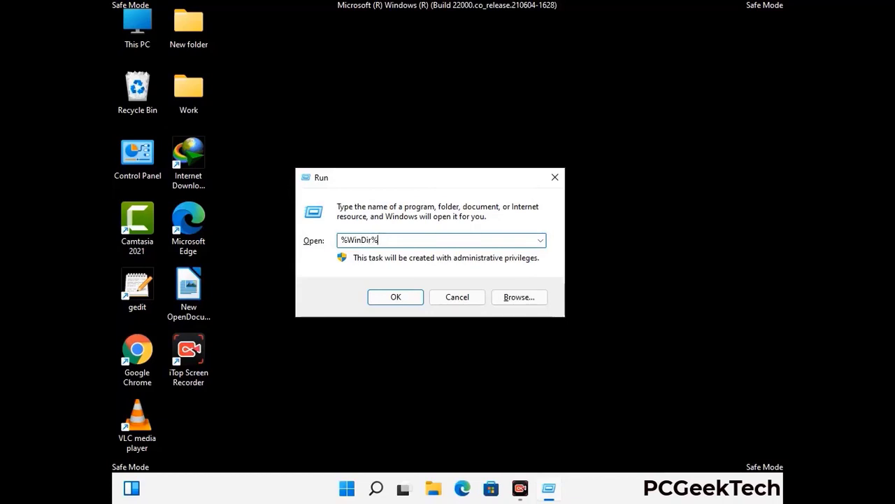
{"action": "key", "text": "Return"}
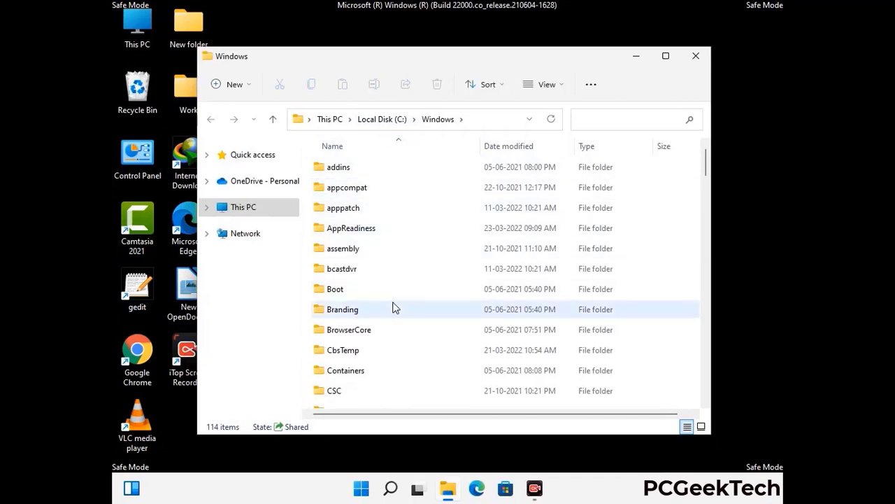
{"action": "scroll", "coordinate": [394, 304], "scroll_direction": "down", "scroll_amount": 1}
{"action": "scroll", "coordinate": [394, 310], "scroll_direction": "down", "scroll_amount": 2}
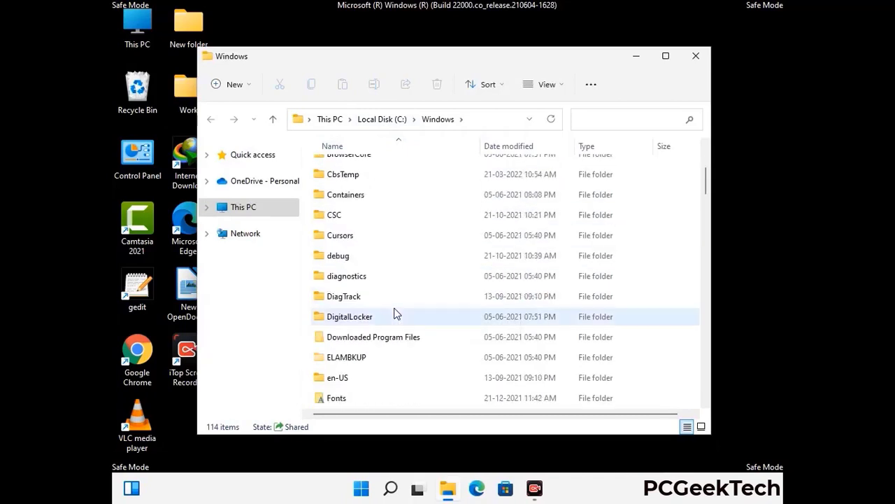
{"action": "scroll", "coordinate": [395, 315], "scroll_direction": "down", "scroll_amount": 1}
{"action": "scroll", "coordinate": [396, 314], "scroll_direction": "down", "scroll_amount": 5}
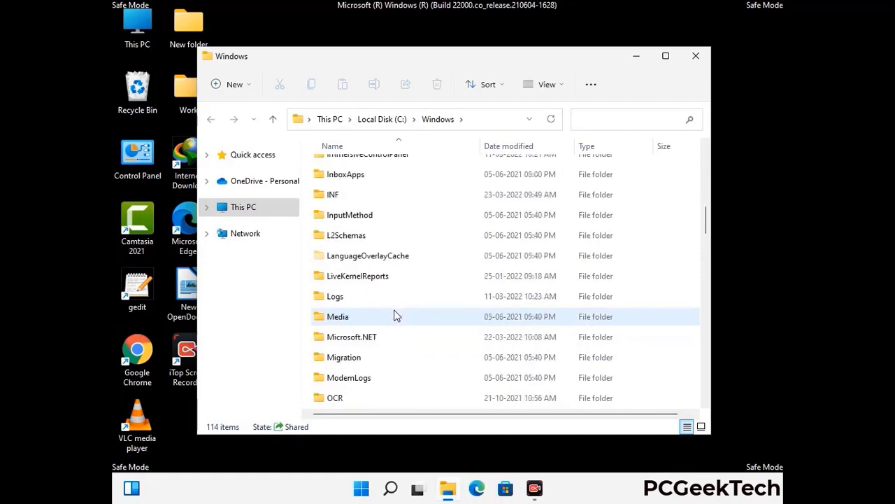
{"action": "scroll", "coordinate": [394, 316], "scroll_direction": "down", "scroll_amount": 1}
{"action": "scroll", "coordinate": [394, 316], "scroll_direction": "down", "scroll_amount": 8}
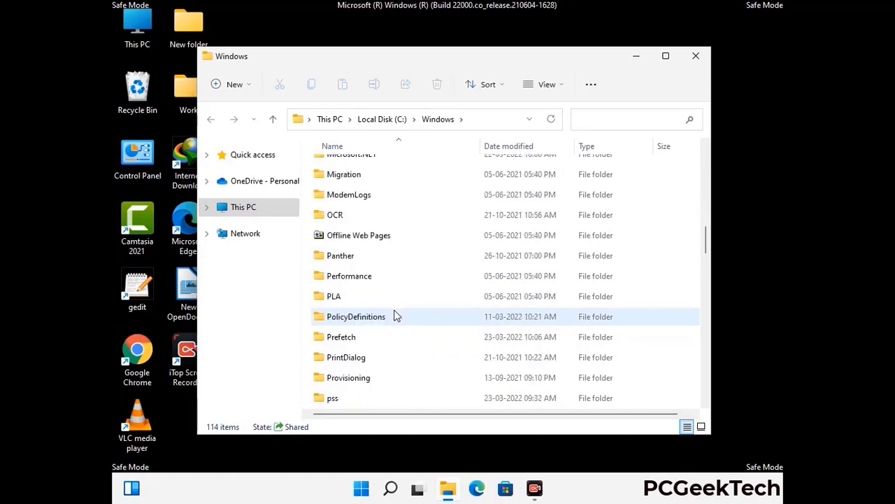
{"action": "scroll", "coordinate": [394, 316], "scroll_direction": "down", "scroll_amount": 6}
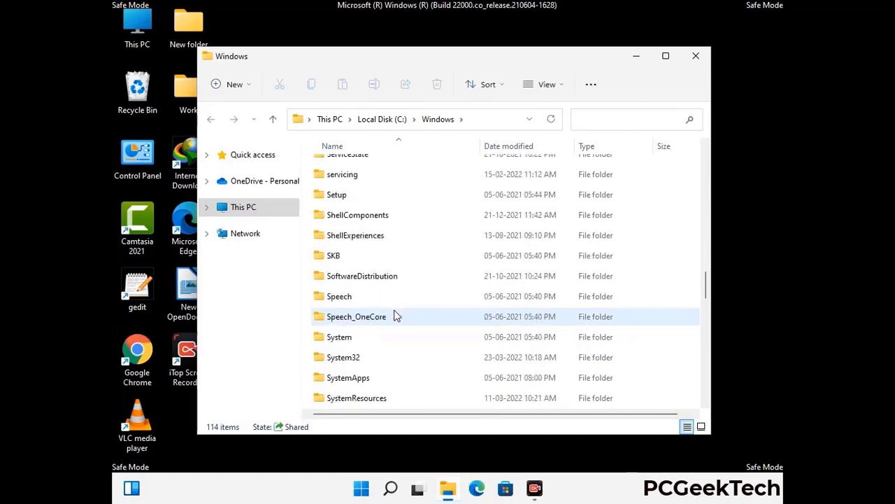
{"action": "scroll", "coordinate": [393, 316], "scroll_direction": "down", "scroll_amount": 2}
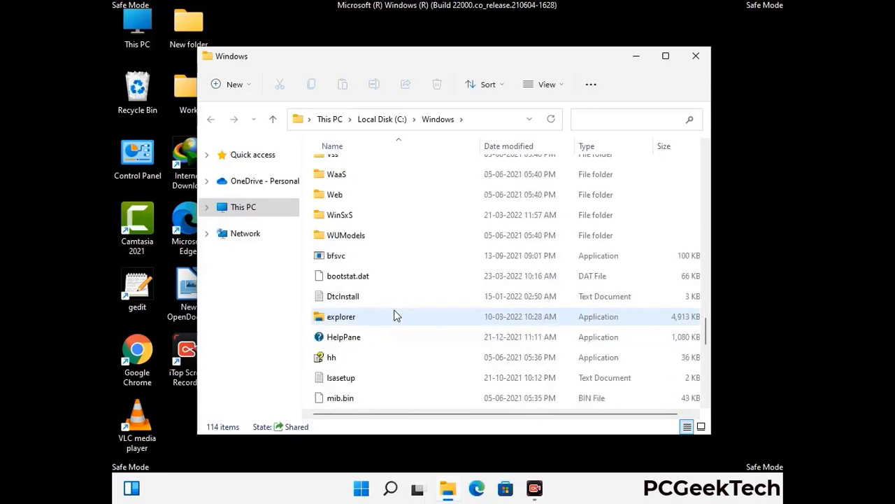
{"action": "scroll", "coordinate": [394, 316], "scroll_direction": "down", "scroll_amount": 8}
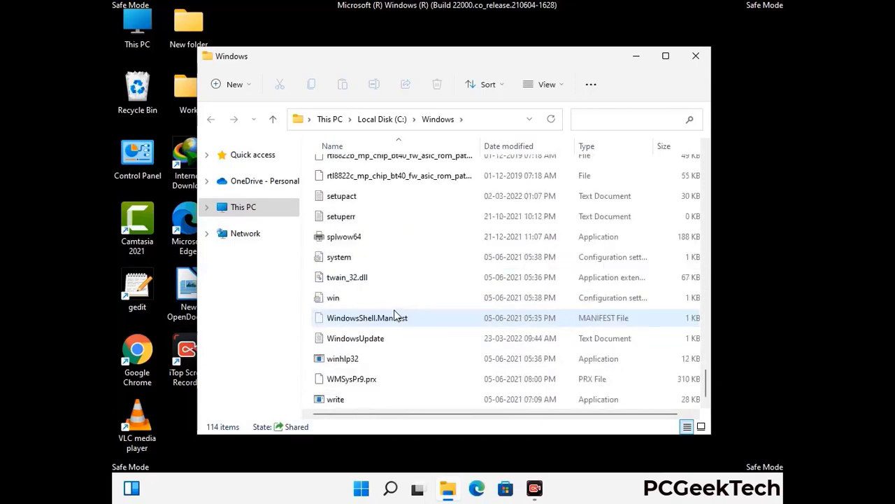
{"action": "scroll", "coordinate": [394, 316], "scroll_direction": "up", "scroll_amount": 10}
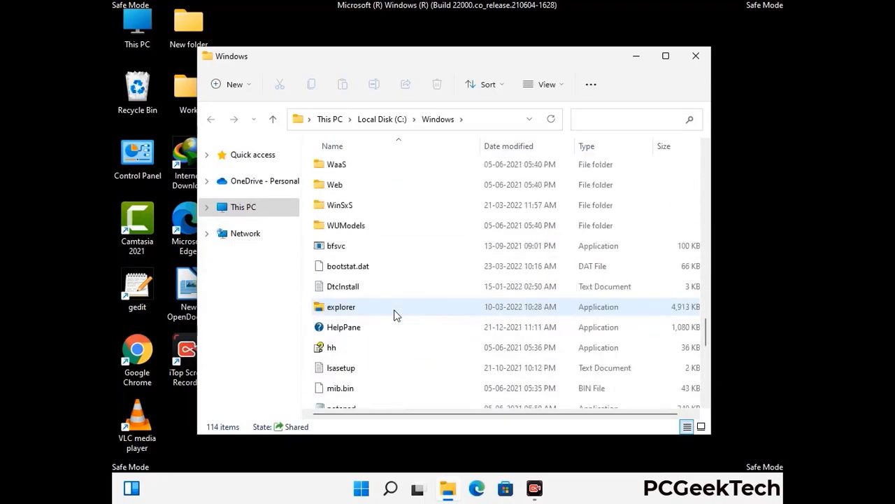
{"action": "scroll", "coordinate": [394, 317], "scroll_direction": "up", "scroll_amount": 4}
{"action": "scroll", "coordinate": [394, 314], "scroll_direction": "up", "scroll_amount": 3}
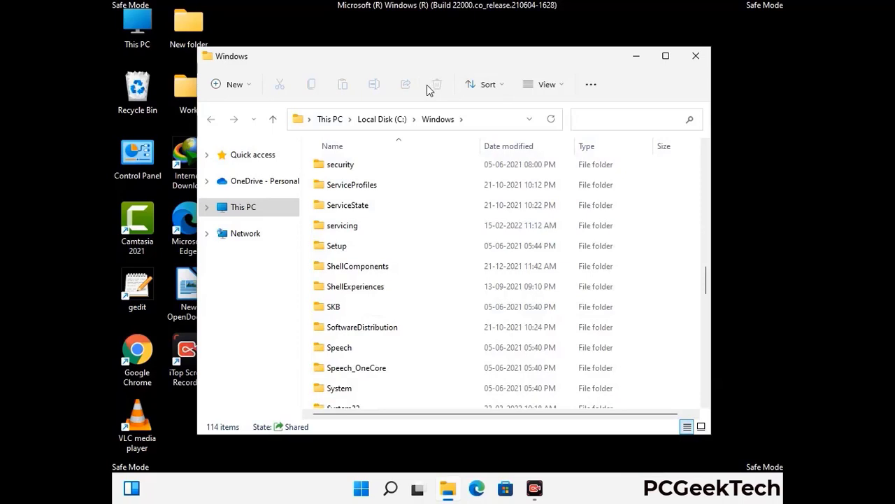
{"action": "left_click", "coordinate": [701, 54]}
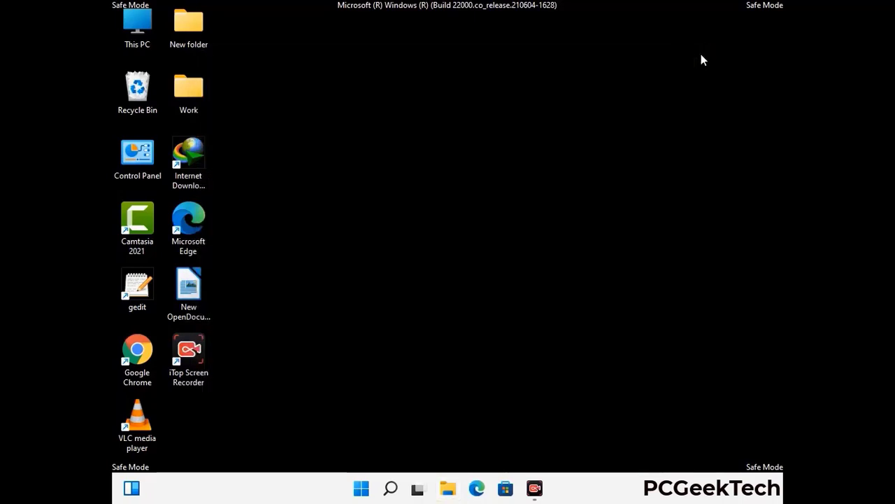
Run %temp% to open the user's Temp folder
{"action": "key", "text": "super+r"}
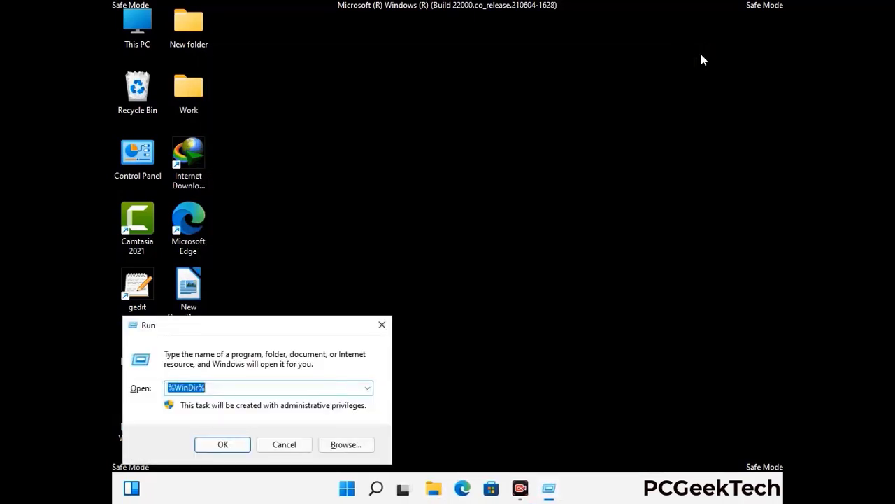
{"action": "left_click_drag", "start_coordinate": [296, 330], "coordinate": [508, 120]}
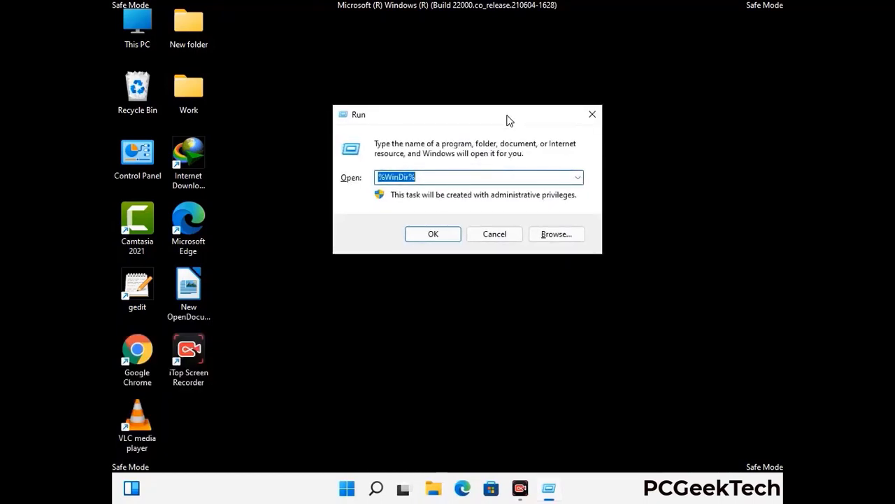
{"action": "type", "text": "%temp"}
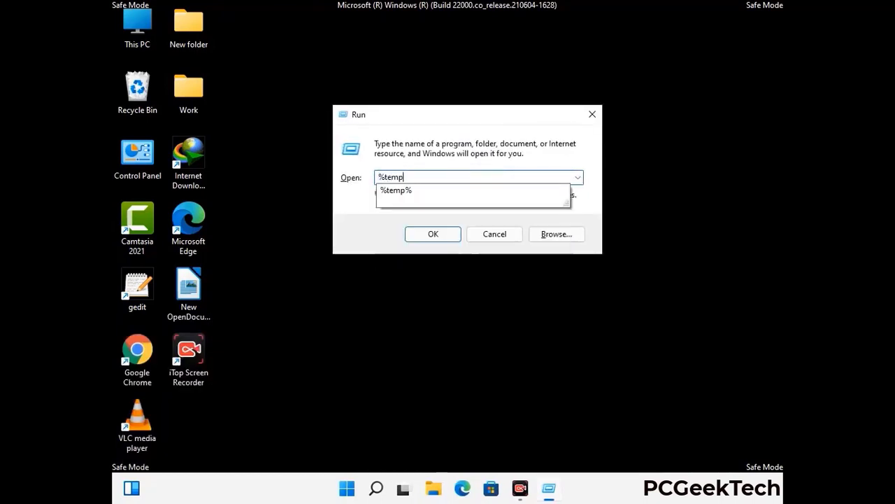
{"action": "type", "text": "%"}
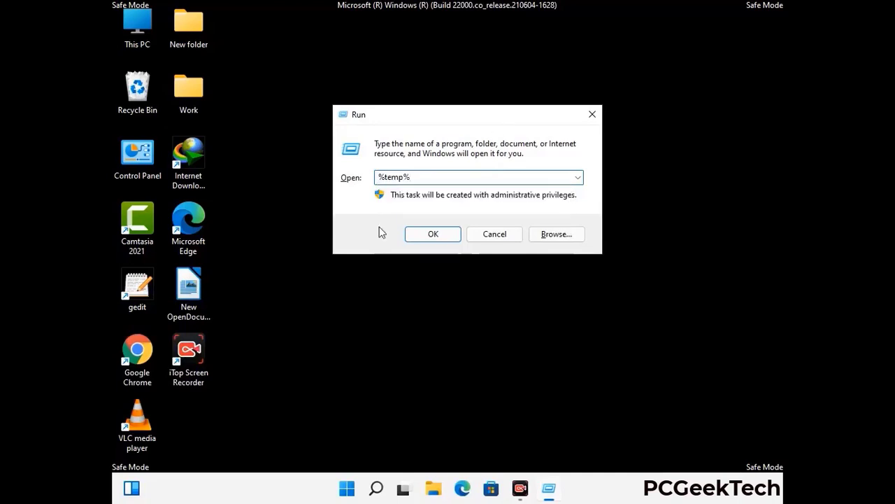
{"action": "left_click", "coordinate": [433, 234]}
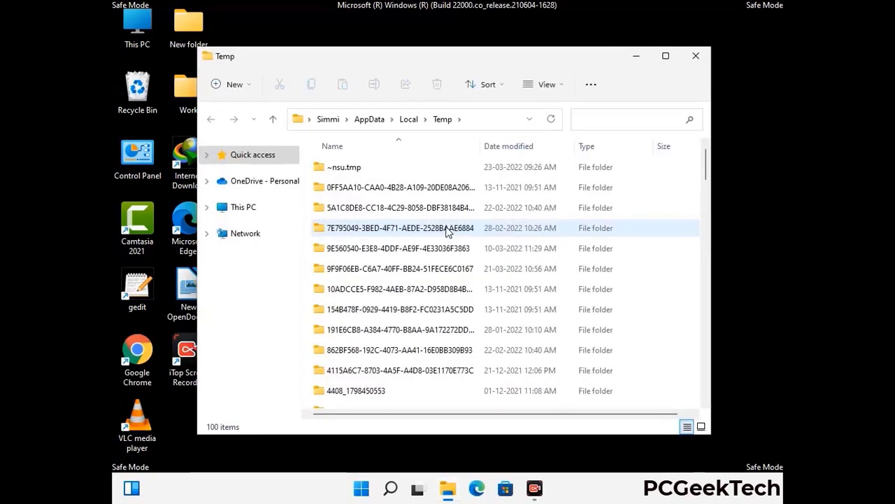
Select all 100 Temp items, delete them, and close the Temp folder window
{"action": "left_click", "coordinate": [406, 269]}
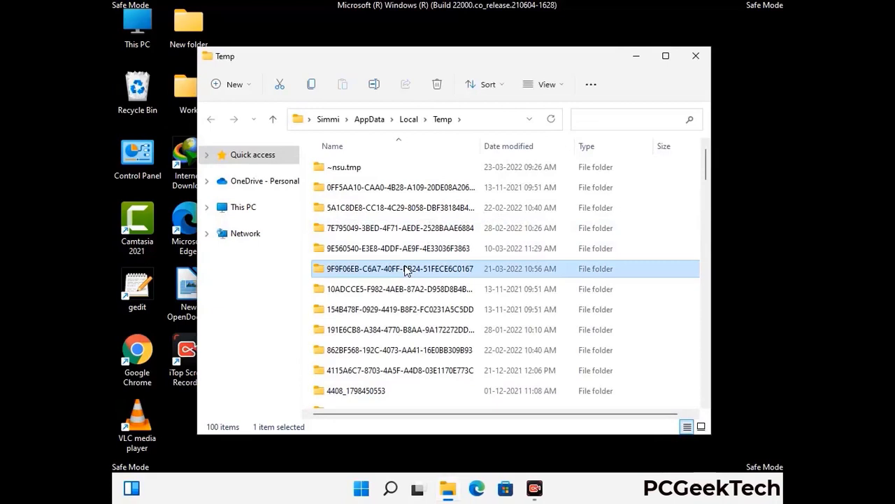
{"action": "key", "text": "ctrl+a"}
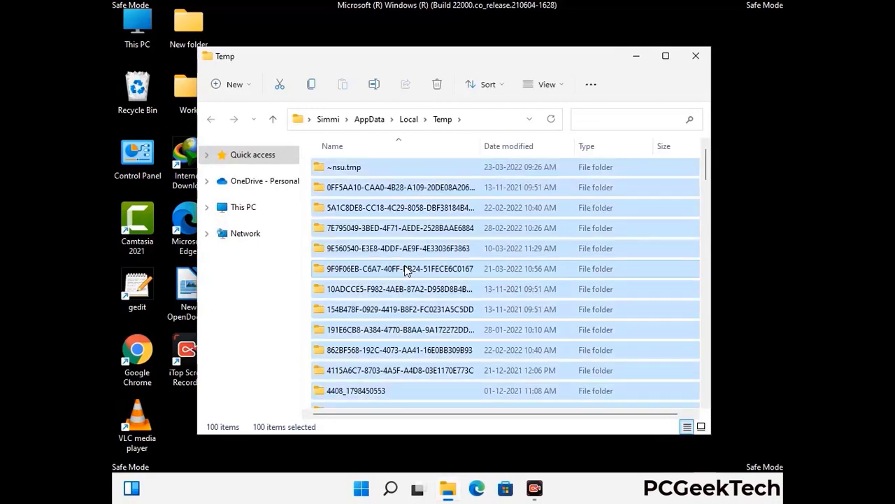
{"action": "left_click", "coordinate": [439, 85]}
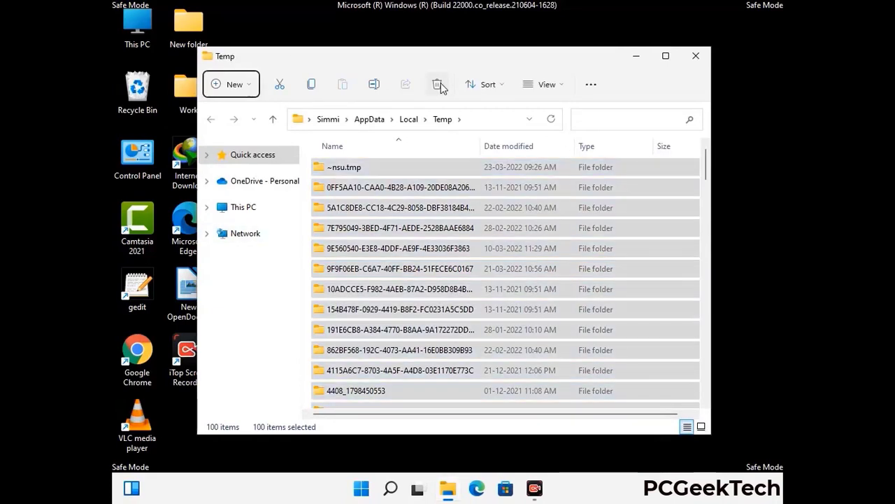
{"action": "left_click", "coordinate": [695, 55]}
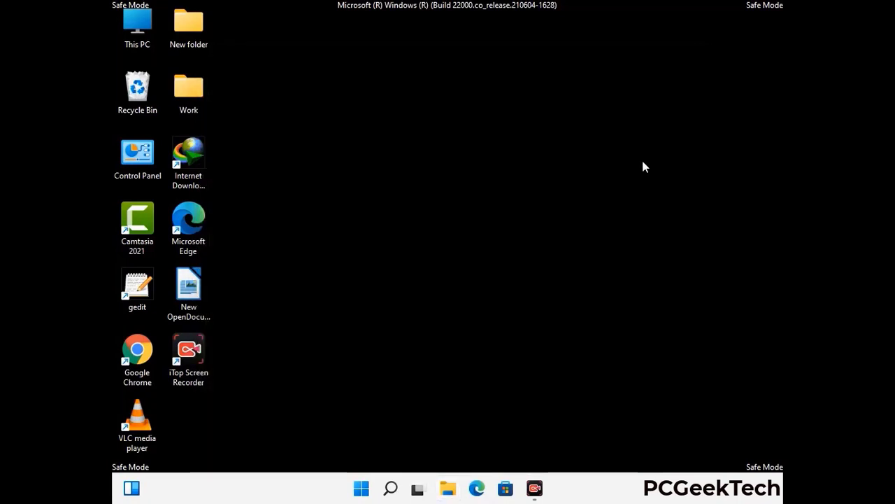
{"action": "key", "text": "super+r"}
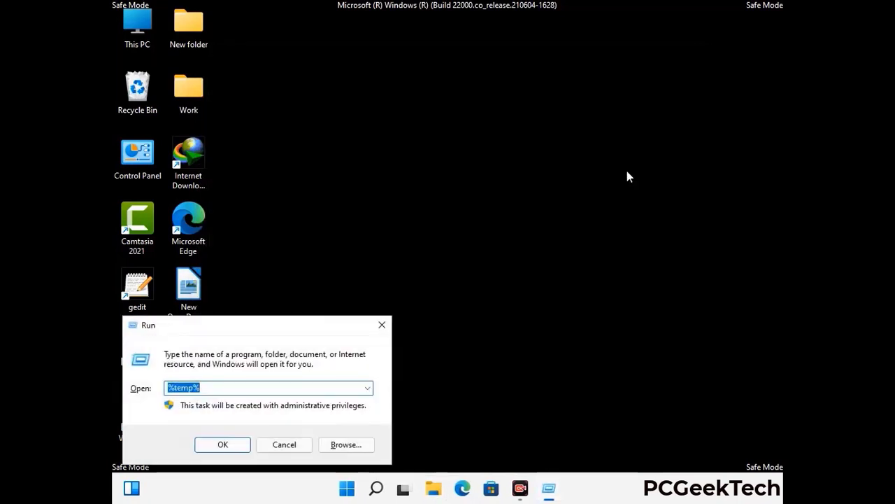
Open C:\Windows\Temp from the Run box, delete all six items, then close the window
{"action": "left_click_drag", "start_coordinate": [311, 322], "coordinate": [511, 130]}
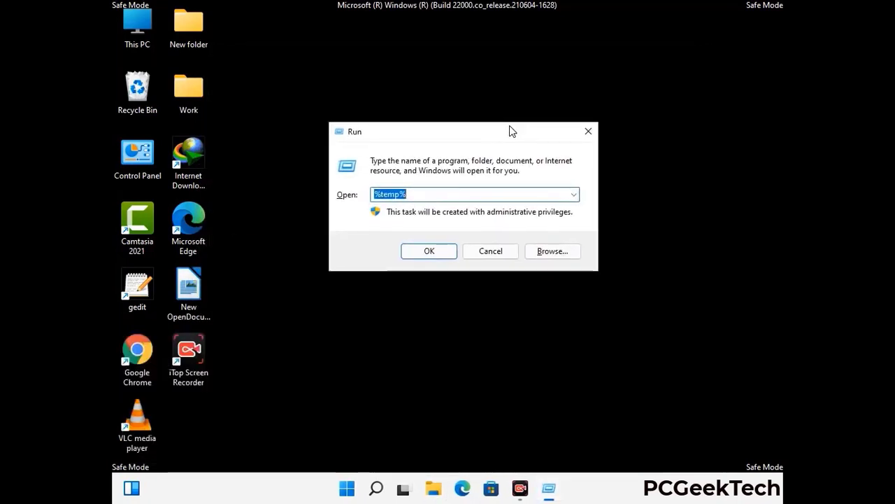
{"action": "type", "text": "temp"}
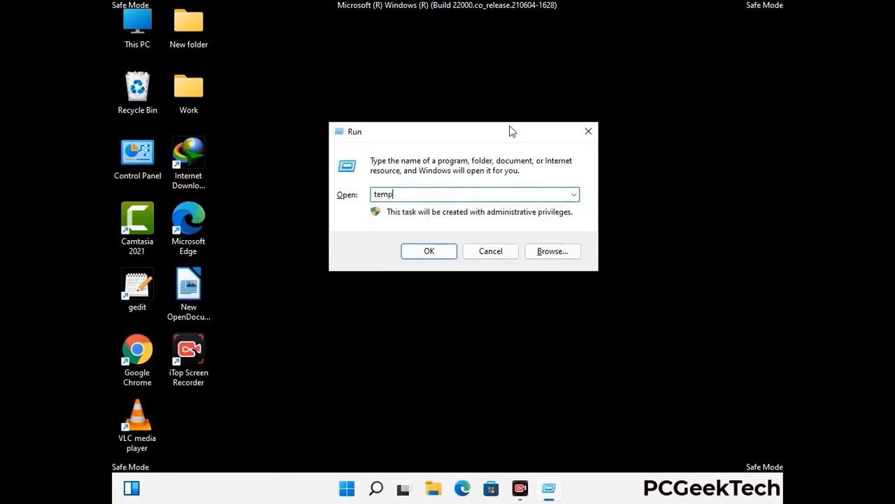
{"action": "key", "text": "Return"}
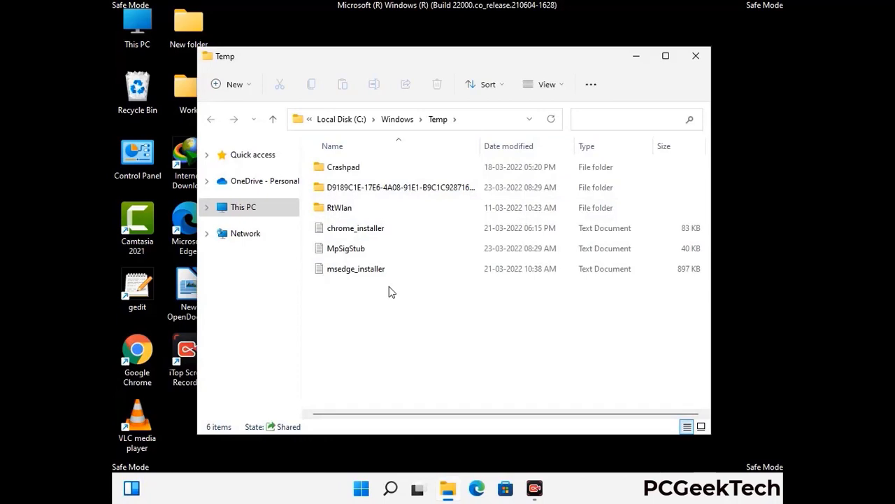
{"action": "key", "text": "ctrl+a"}
{"action": "left_click", "coordinate": [437, 84]}
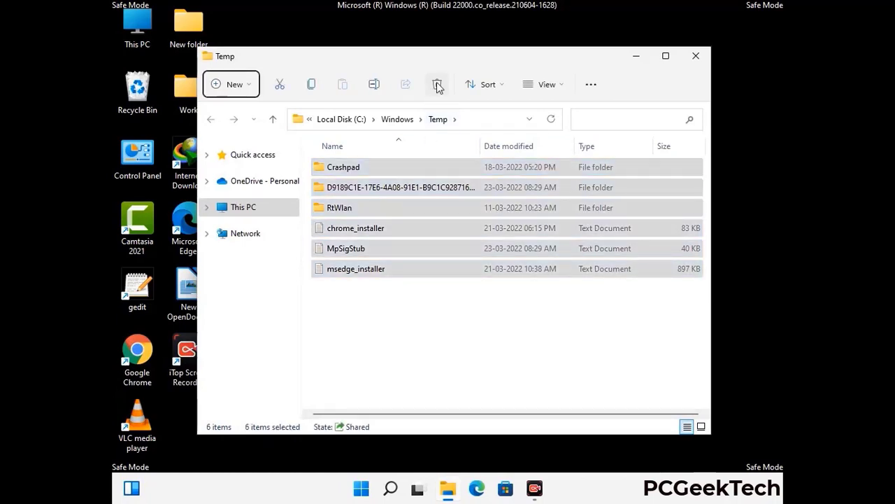
{"action": "left_click", "coordinate": [696, 56]}
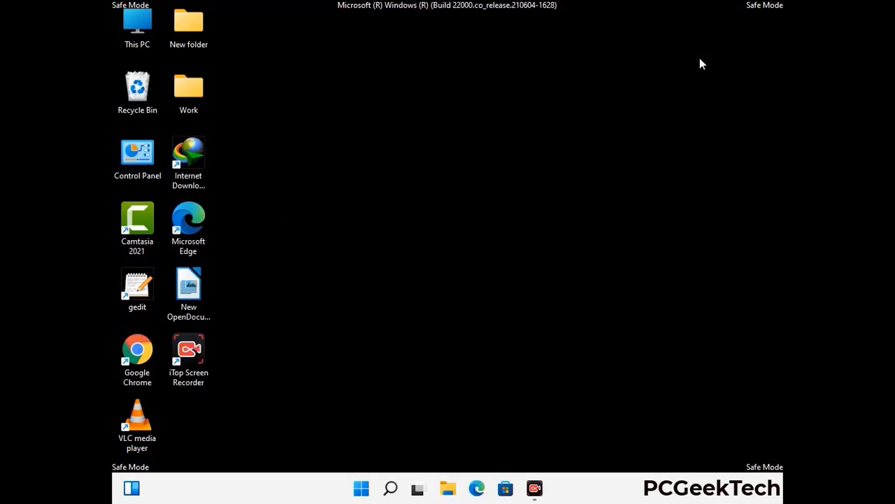
Launch Registry Editor by running regedit from the Run box
{"action": "key", "text": "super+r"}
{"action": "left_click_drag", "start_coordinate": [274, 326], "coordinate": [466, 111]}
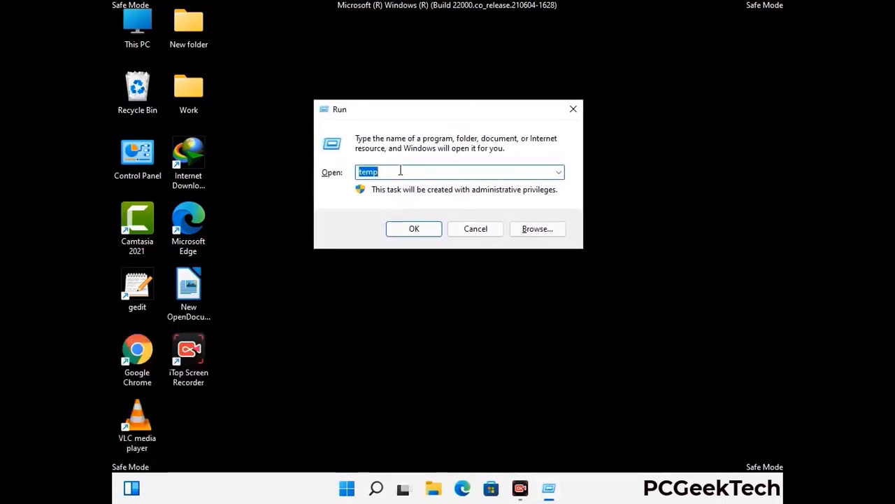
{"action": "type", "text": "regedit"}
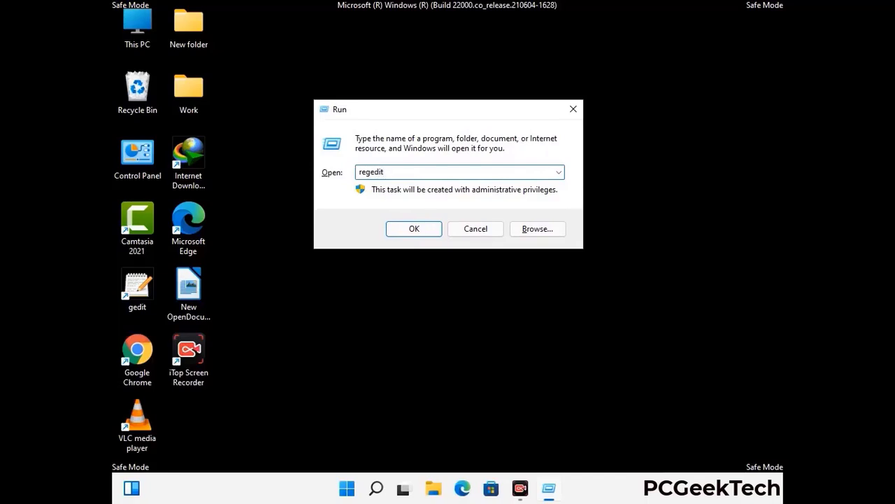
{"action": "key", "text": "Return"}
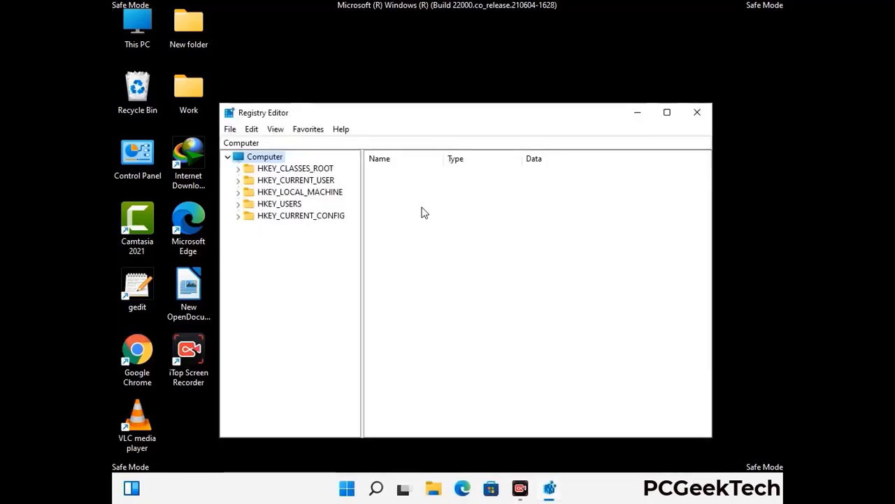
Expand HKEY_CURRENT_USER, then Software, then the Microsoft key in the registry tree
{"action": "left_click", "coordinate": [300, 192]}
{"action": "left_click", "coordinate": [238, 180]}
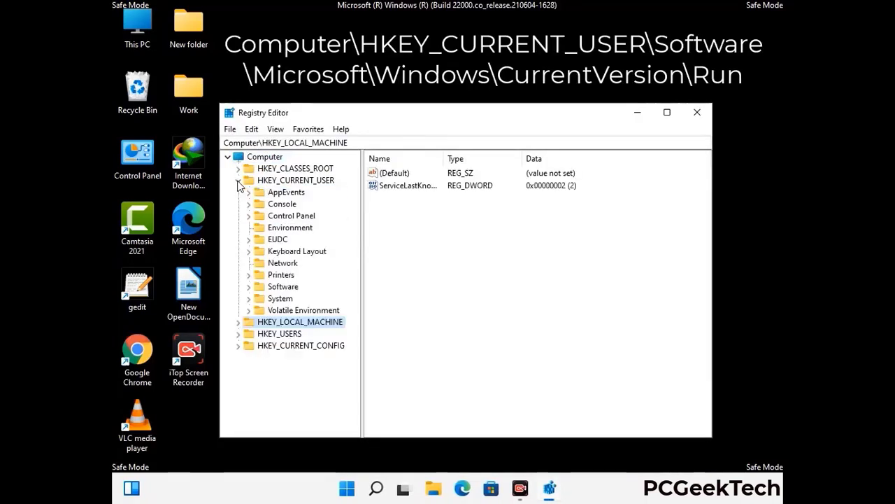
{"action": "left_click", "coordinate": [280, 288]}
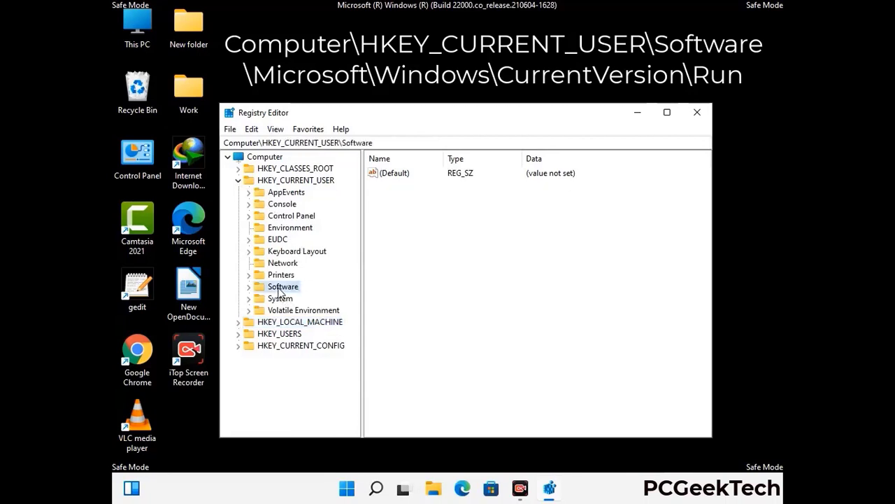
{"action": "left_click", "coordinate": [249, 288]}
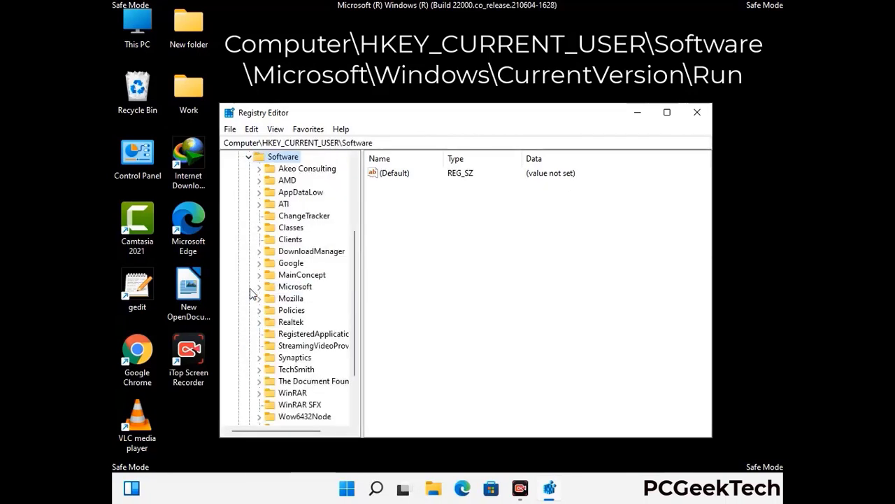
{"action": "double_click", "coordinate": [292, 289]}
Open Windows > CurrentVersion and select the Run key to list its startup values
{"action": "scroll", "coordinate": [324, 306], "scroll_direction": "down", "scroll_amount": 2}
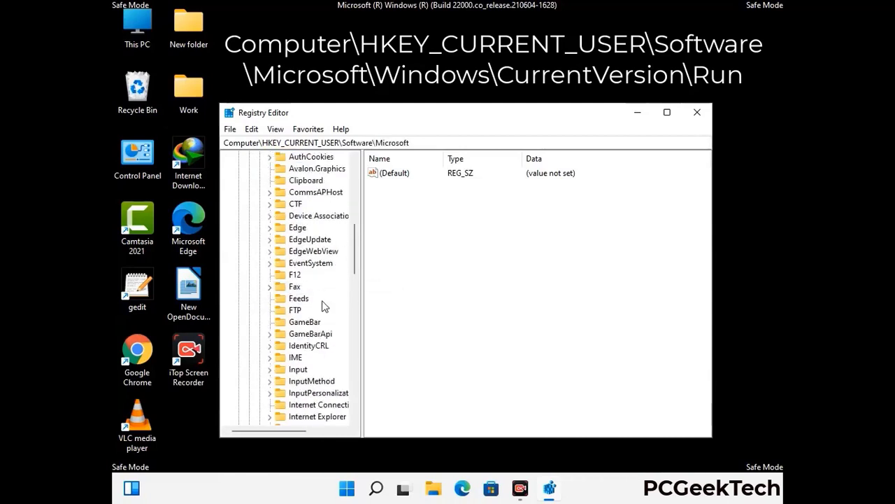
{"action": "scroll", "coordinate": [324, 306], "scroll_direction": "down", "scroll_amount": 2}
{"action": "scroll", "coordinate": [324, 306], "scroll_direction": "down", "scroll_amount": 1}
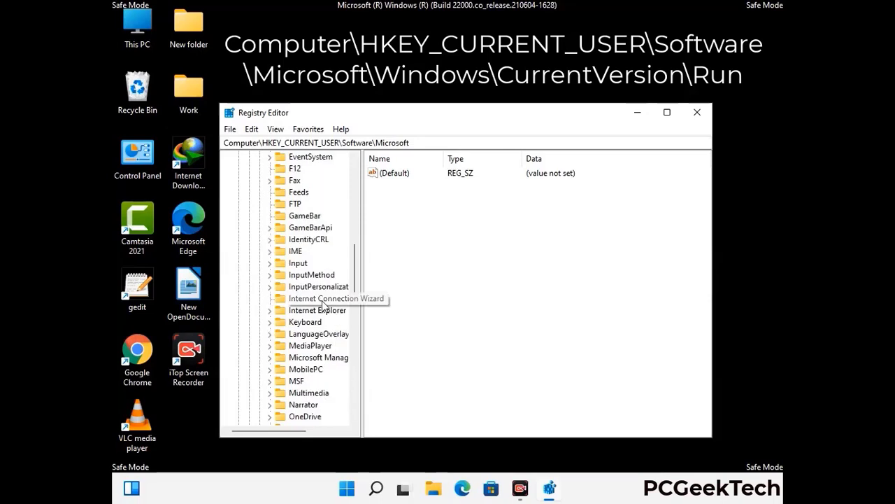
{"action": "scroll", "coordinate": [324, 305], "scroll_direction": "down", "scroll_amount": 2}
{"action": "scroll", "coordinate": [324, 305], "scroll_direction": "down", "scroll_amount": 7}
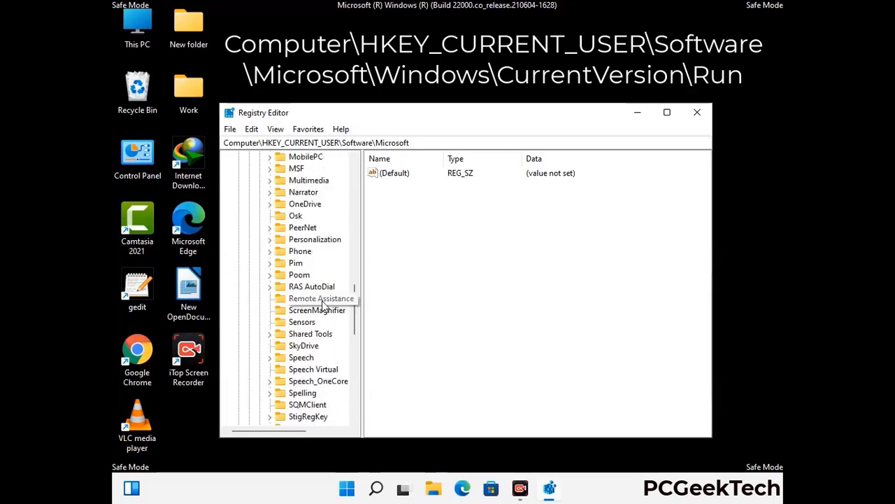
{"action": "scroll", "coordinate": [324, 306], "scroll_direction": "down", "scroll_amount": 2}
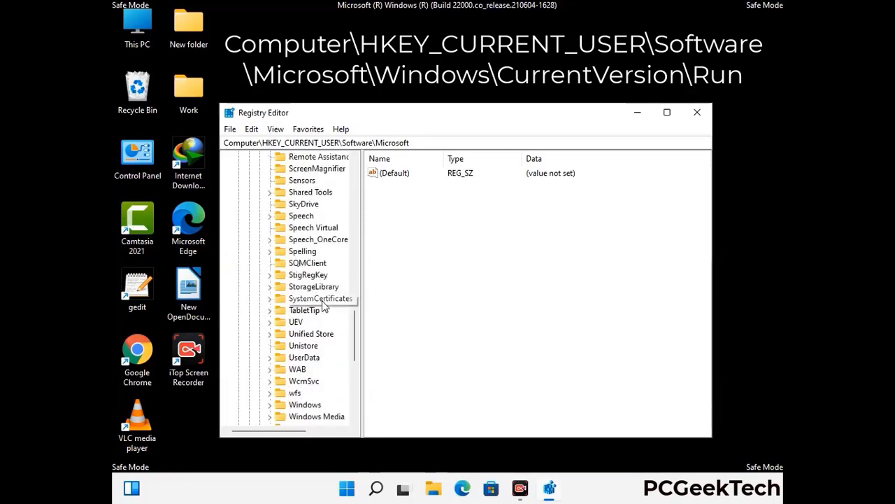
{"action": "scroll", "coordinate": [324, 306], "scroll_direction": "down", "scroll_amount": 1}
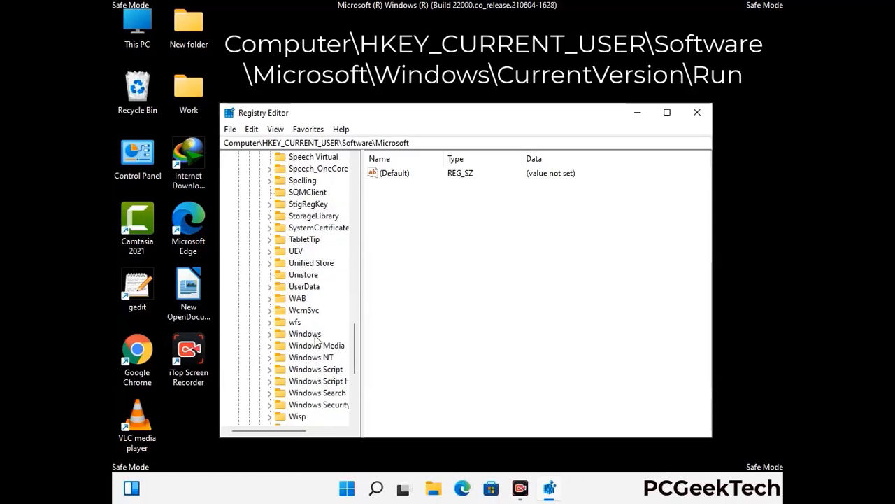
{"action": "double_click", "coordinate": [318, 334]}
{"action": "double_click", "coordinate": [325, 323]}
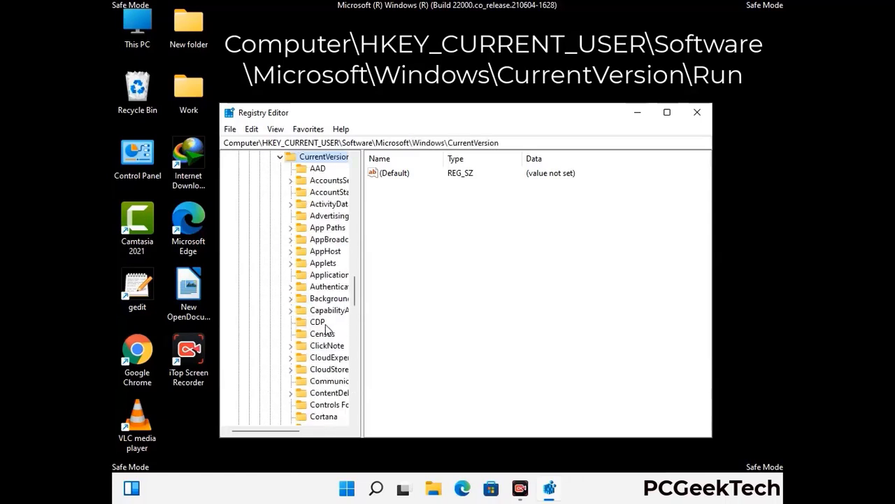
{"action": "scroll", "coordinate": [322, 308], "scroll_direction": "down", "scroll_amount": 5}
{"action": "scroll", "coordinate": [319, 303], "scroll_direction": "down", "scroll_amount": 3}
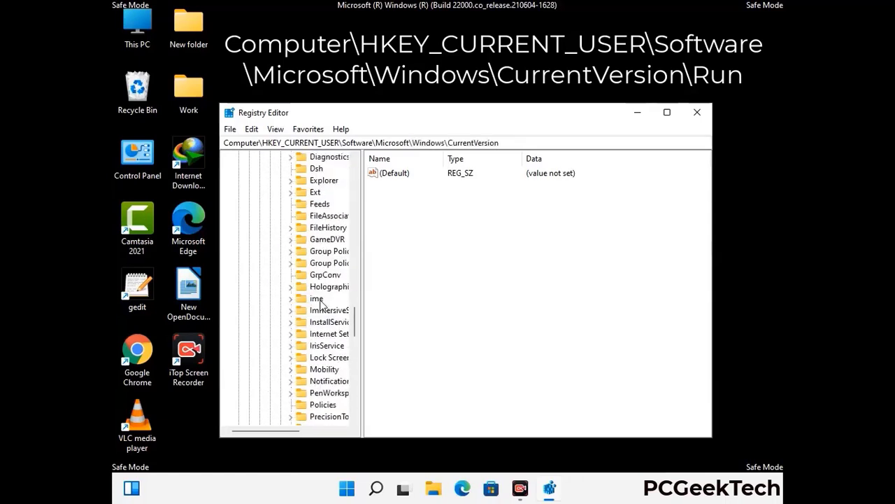
{"action": "scroll", "coordinate": [320, 304], "scroll_direction": "down", "scroll_amount": 4}
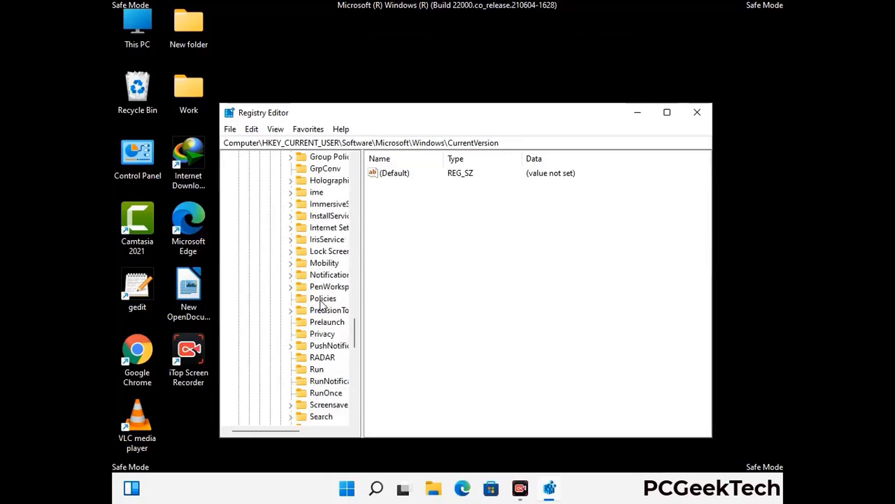
{"action": "left_click", "coordinate": [317, 333]}
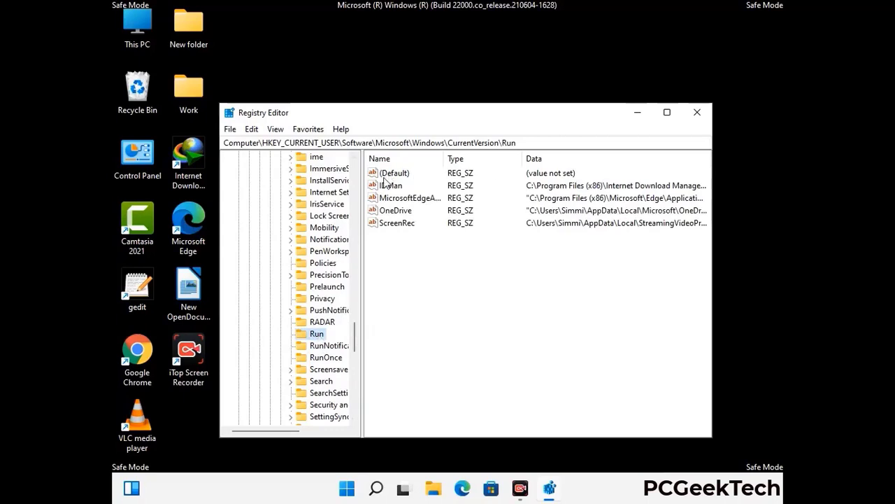
Delete the ScreenRec value from the Run key and confirm the permanent deletion
{"action": "left_click", "coordinate": [396, 227]}
{"action": "left_click", "coordinate": [453, 225]}
{"action": "left_click", "coordinate": [406, 228]}
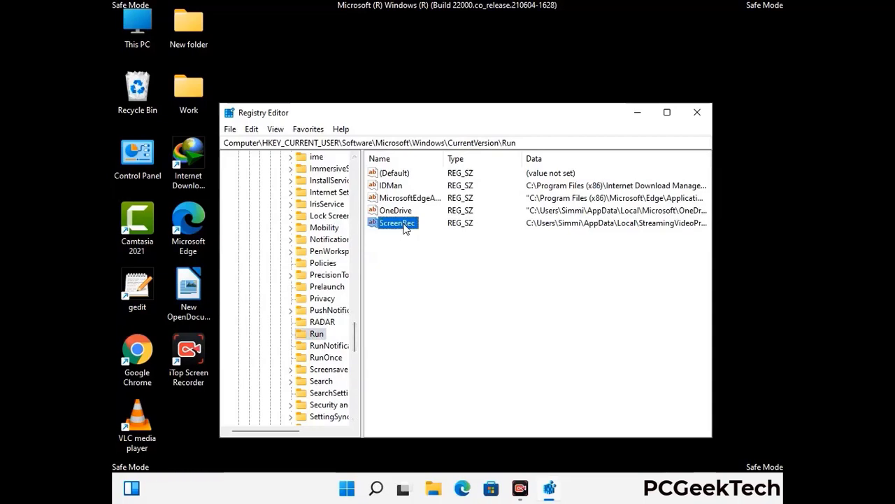
{"action": "right_click", "coordinate": [404, 228]}
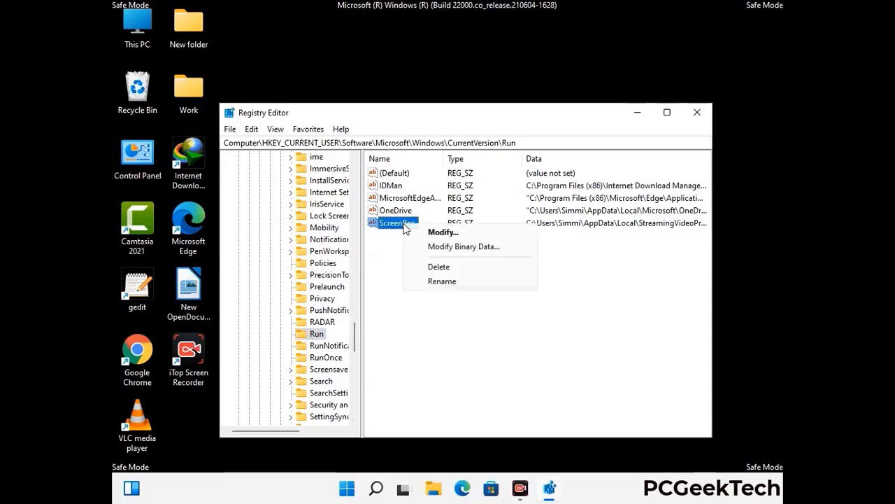
{"action": "left_click", "coordinate": [429, 267]}
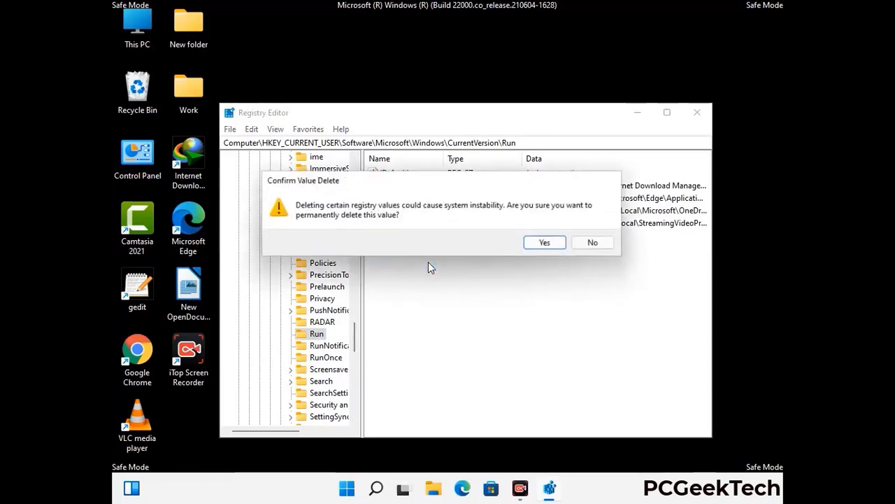
{"action": "left_click", "coordinate": [547, 243]}
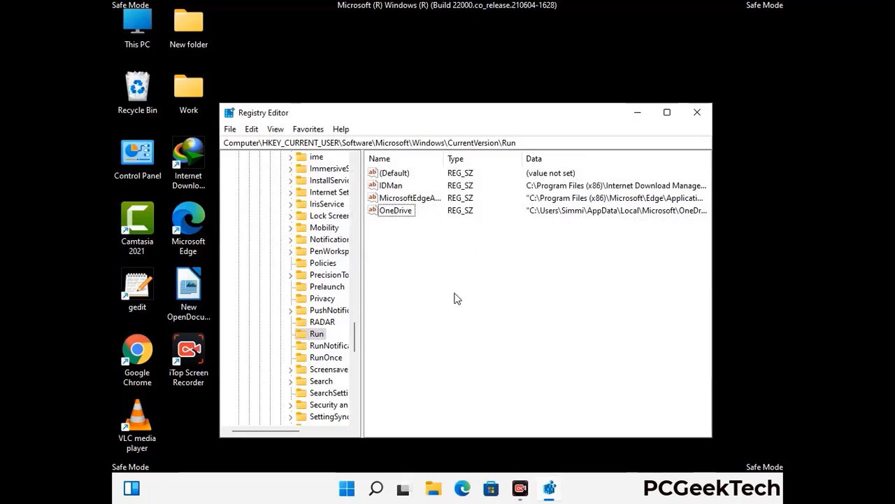
Search the registry for 'Virus Nam', stop the search, and exit Registry Editor
{"action": "key", "text": "ctrl+f"}
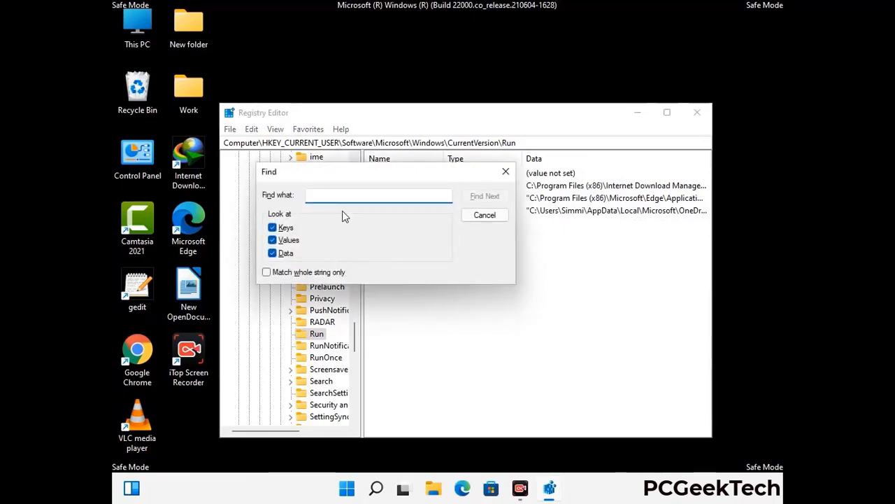
{"action": "type", "text": "Virus Name"}
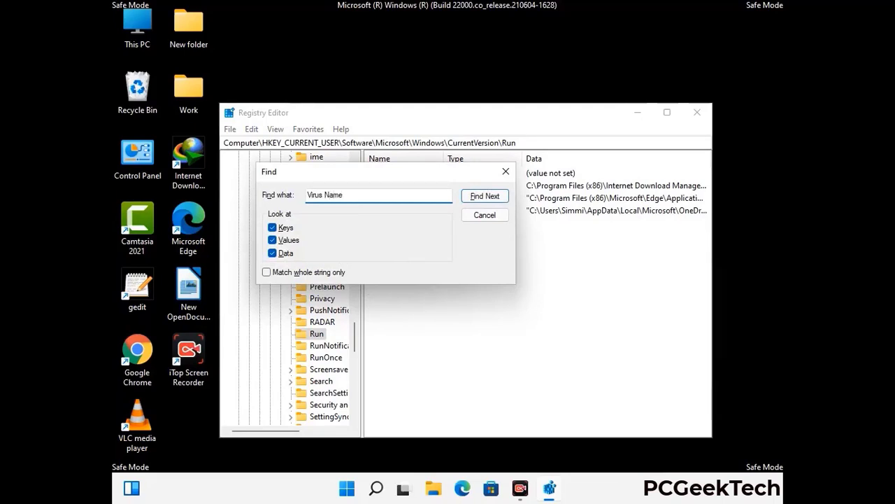
{"action": "left_click", "coordinate": [475, 200]}
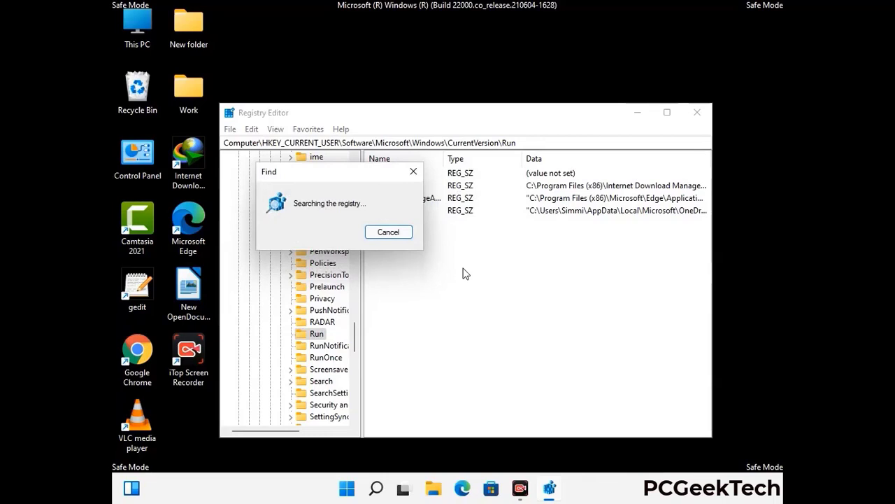
{"action": "left_click", "coordinate": [413, 172]}
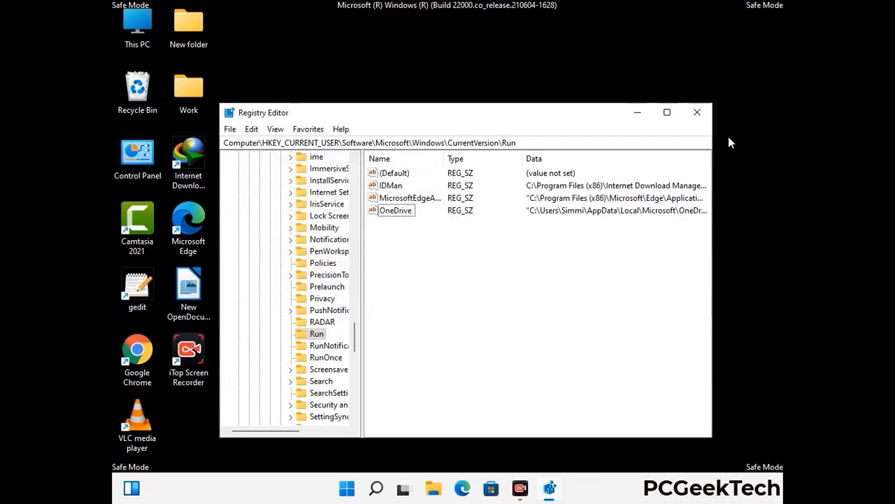
{"action": "left_click", "coordinate": [698, 112]}
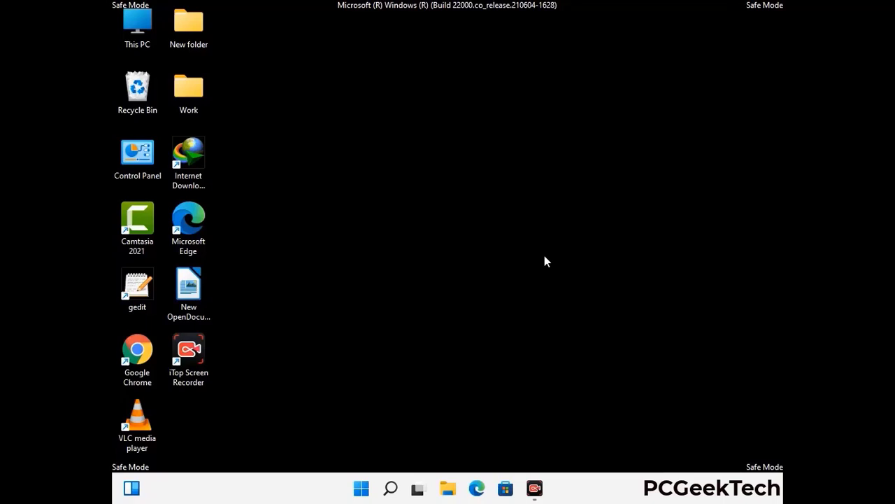
Launch System Configuration by running msconfig from the Run box
{"action": "key", "text": "super+r"}
{"action": "left_click_drag", "start_coordinate": [261, 326], "coordinate": [458, 140]}
{"action": "type", "text": "ms"}
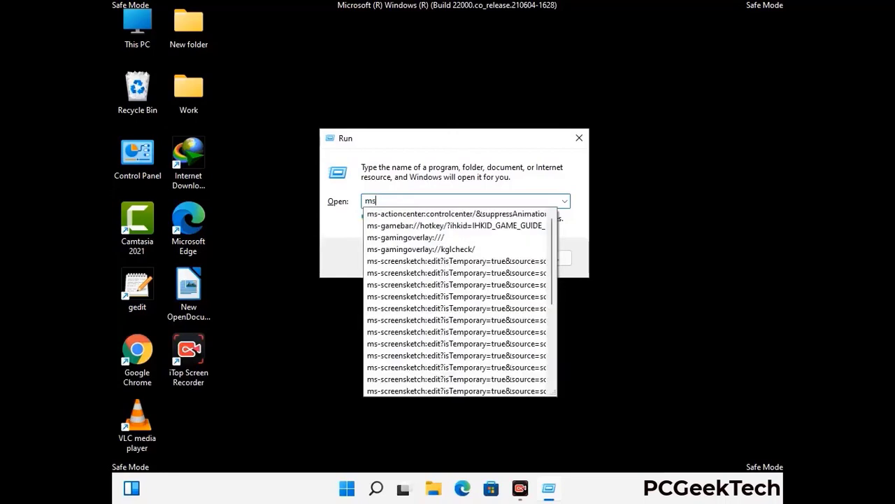
{"action": "type", "text": "config"}
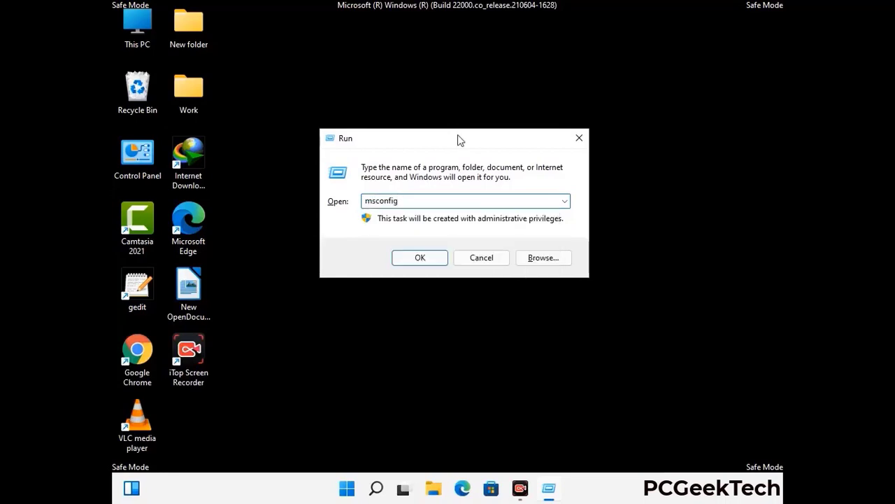
{"action": "left_click", "coordinate": [413, 256]}
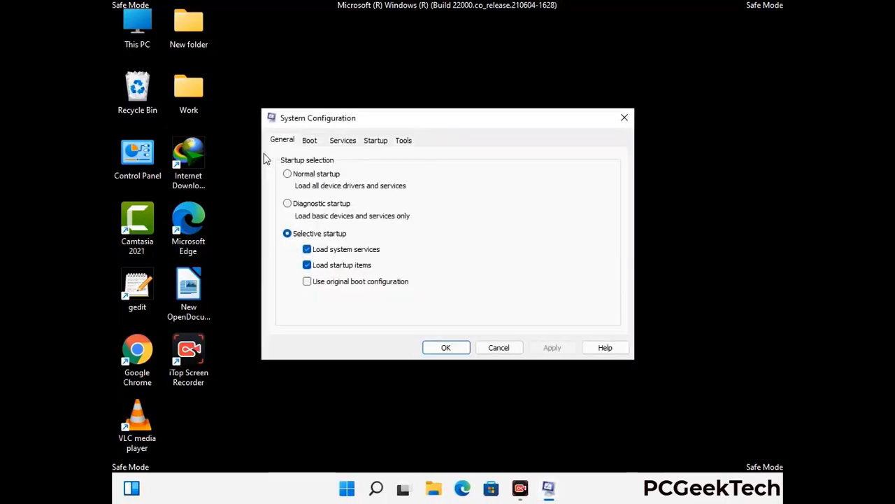
Uncheck Safe boot under Boot options on the Boot tab
{"action": "left_click", "coordinate": [308, 141]}
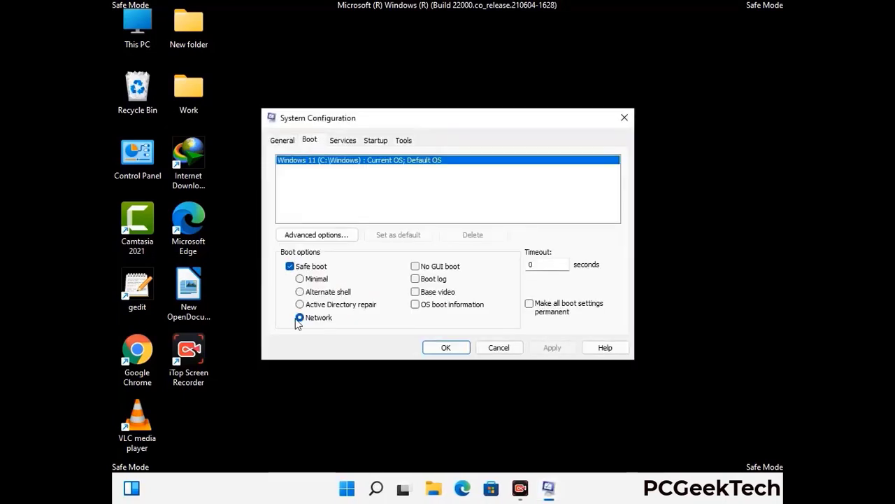
{"action": "left_click", "coordinate": [290, 267]}
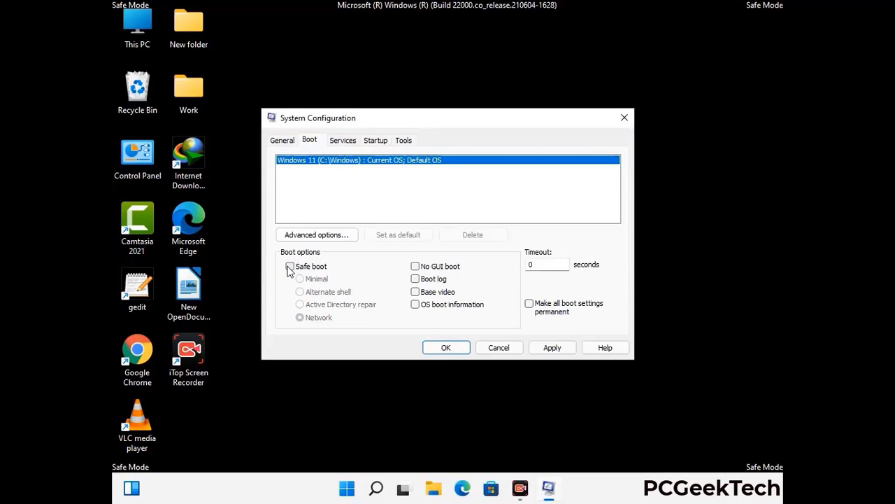